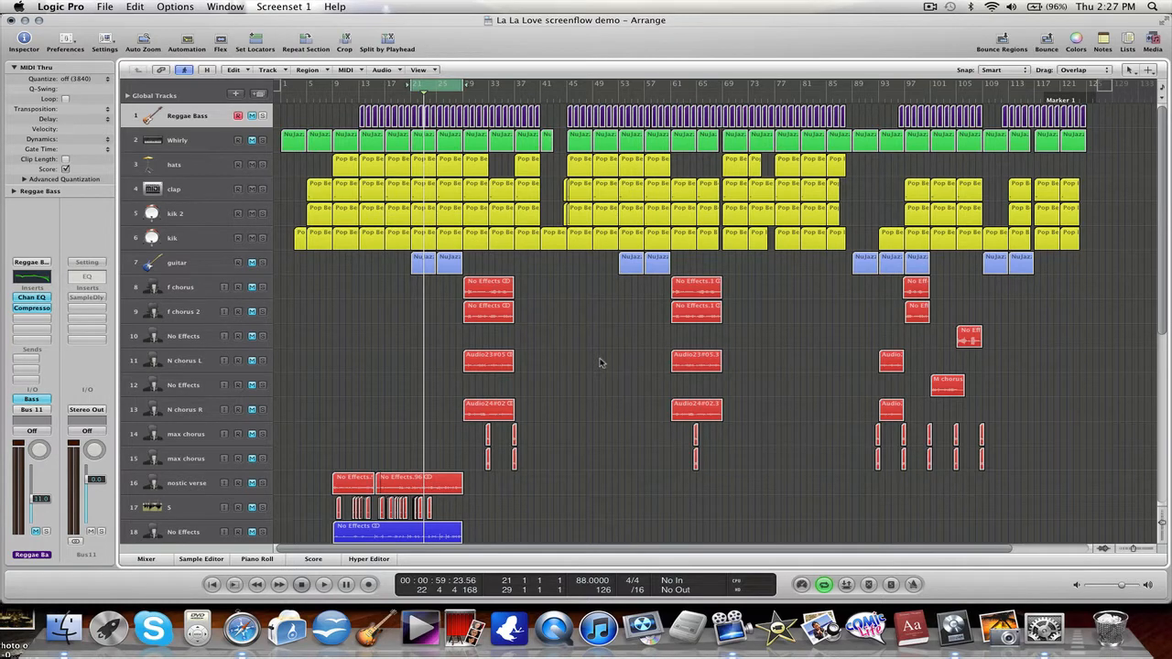
- Try purple and other colours on the two selected clap regions, ending back on yellow
drag(299, 167, 1147, 243)
click(554, 278)
click(183, 193)
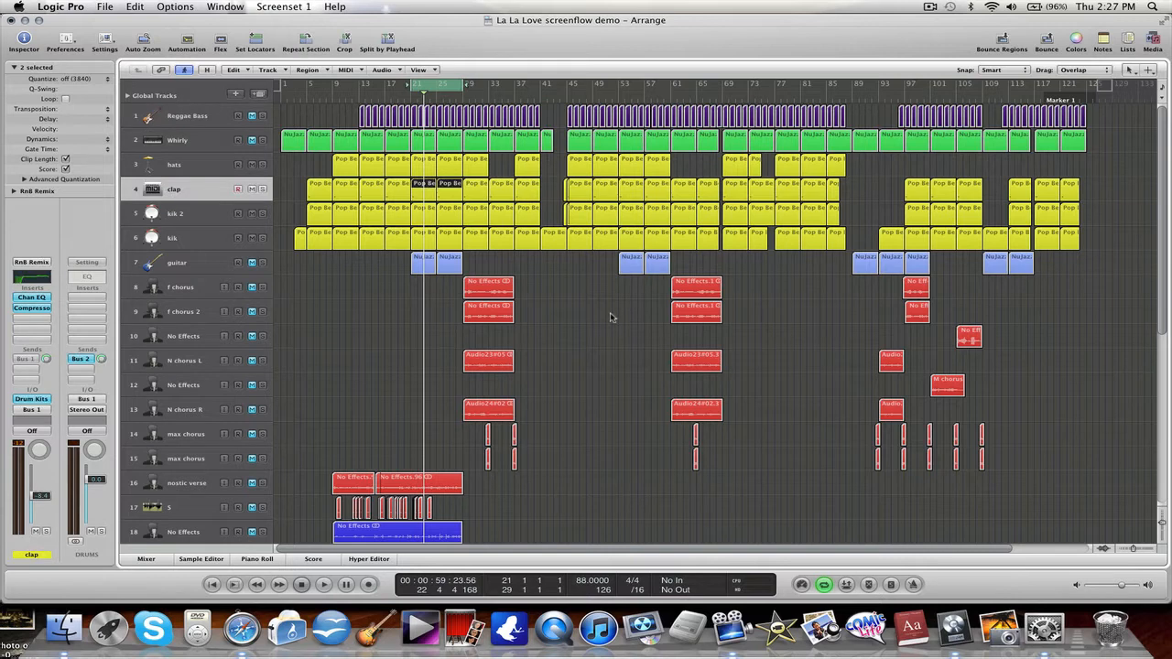
key(alt+c)
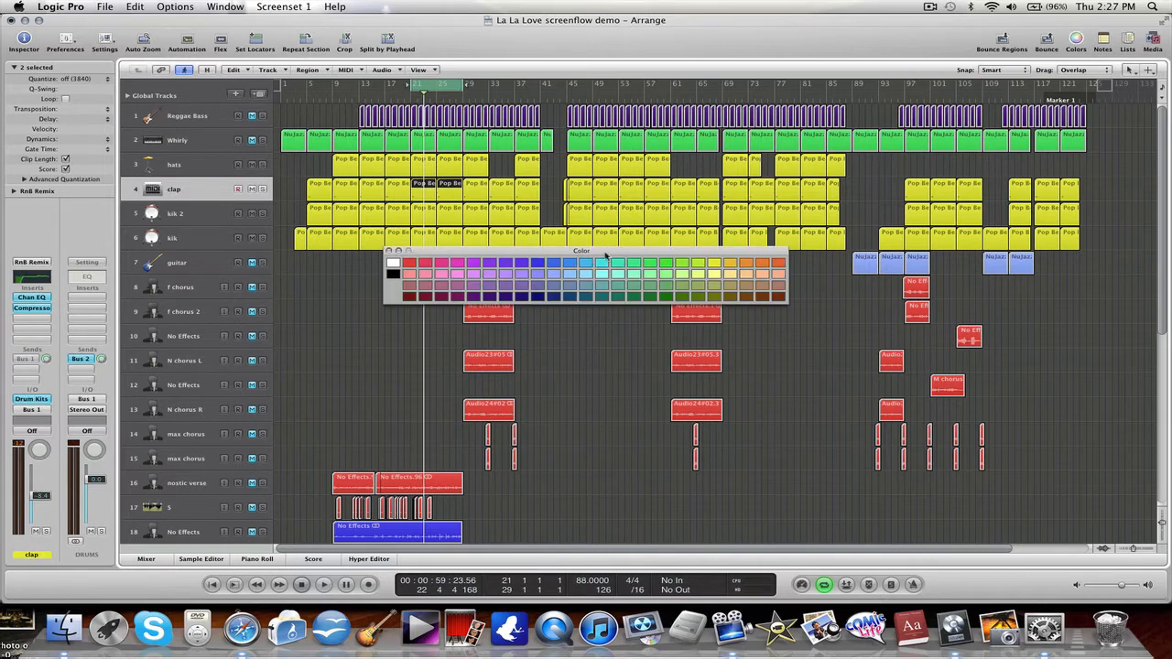
click(604, 271)
click(596, 289)
click(510, 289)
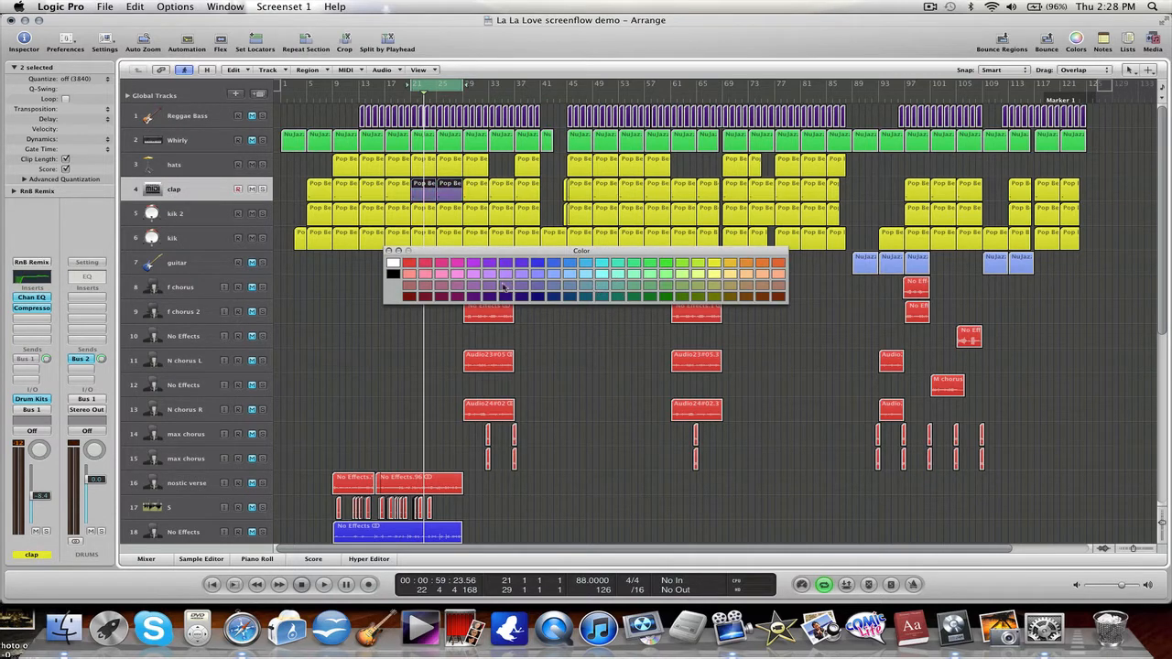
click(460, 272)
click(424, 265)
click(712, 267)
click(388, 251)
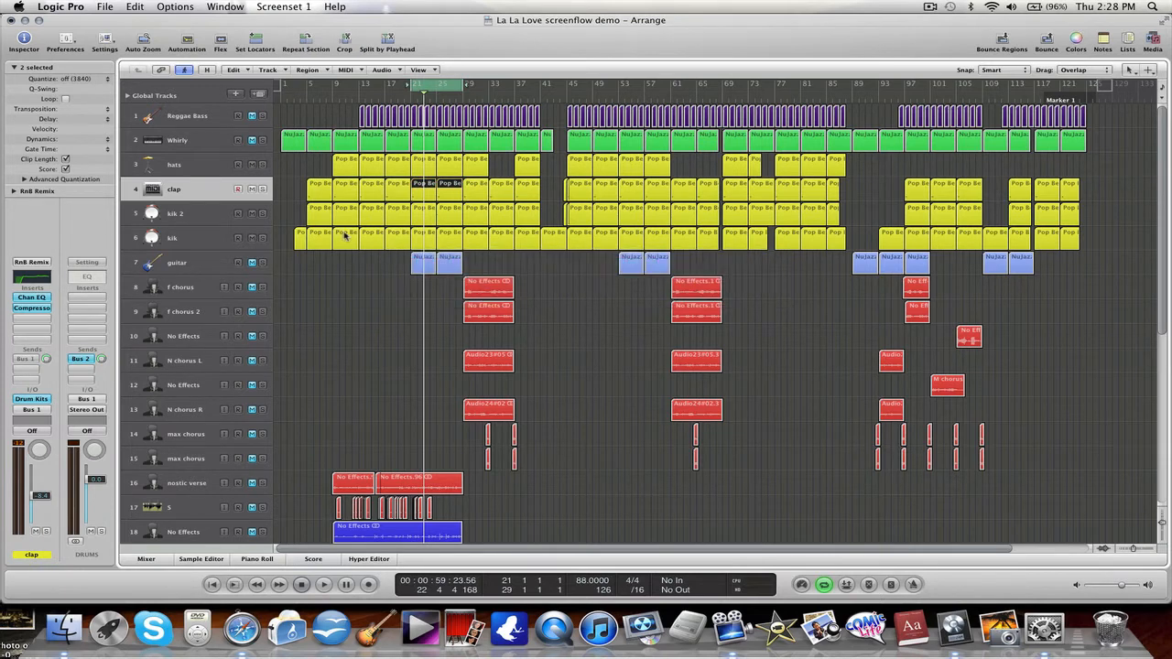
click(174, 141)
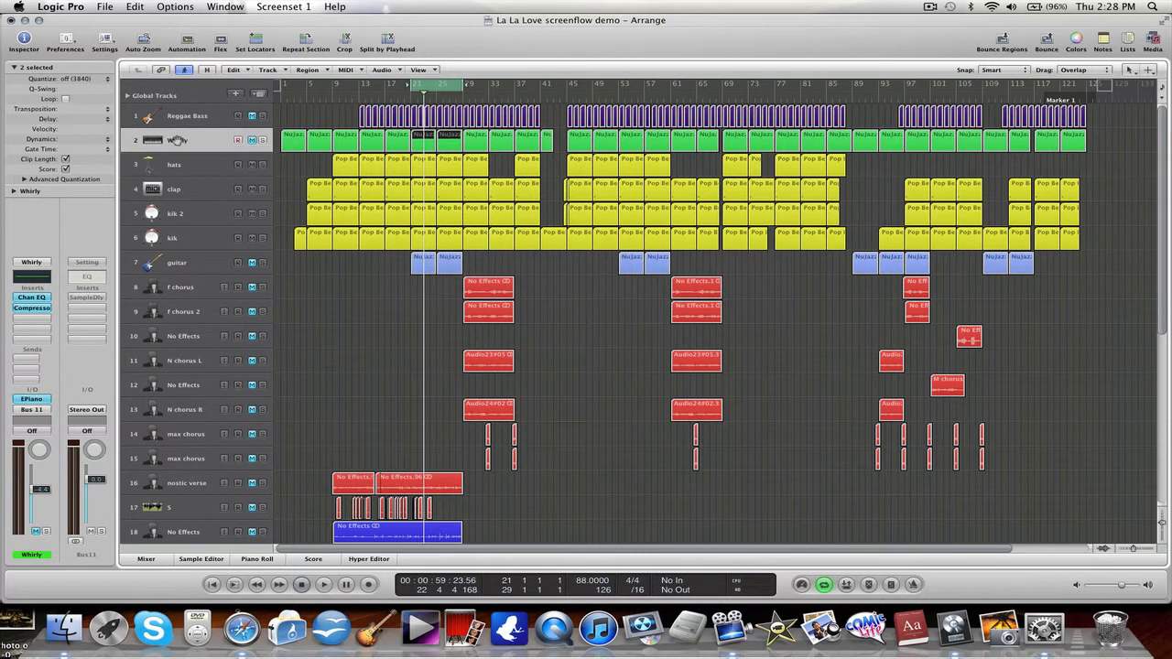
click(180, 119)
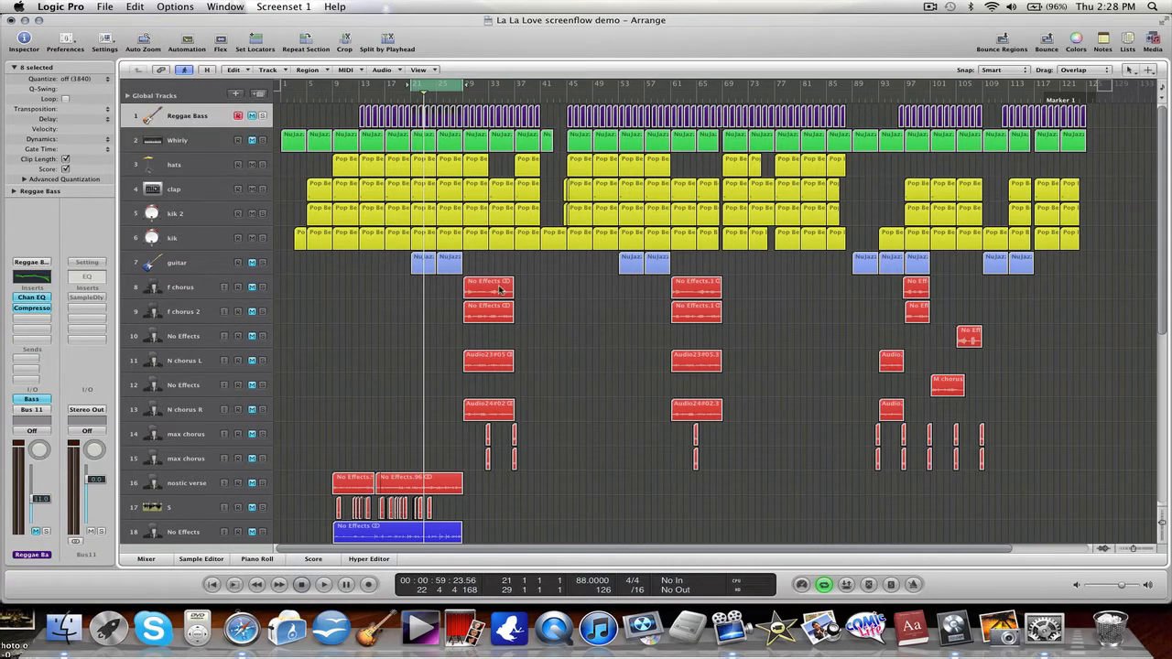
click(576, 289)
- Open the mixer in its own window and solo the kik channel
key(super+2)
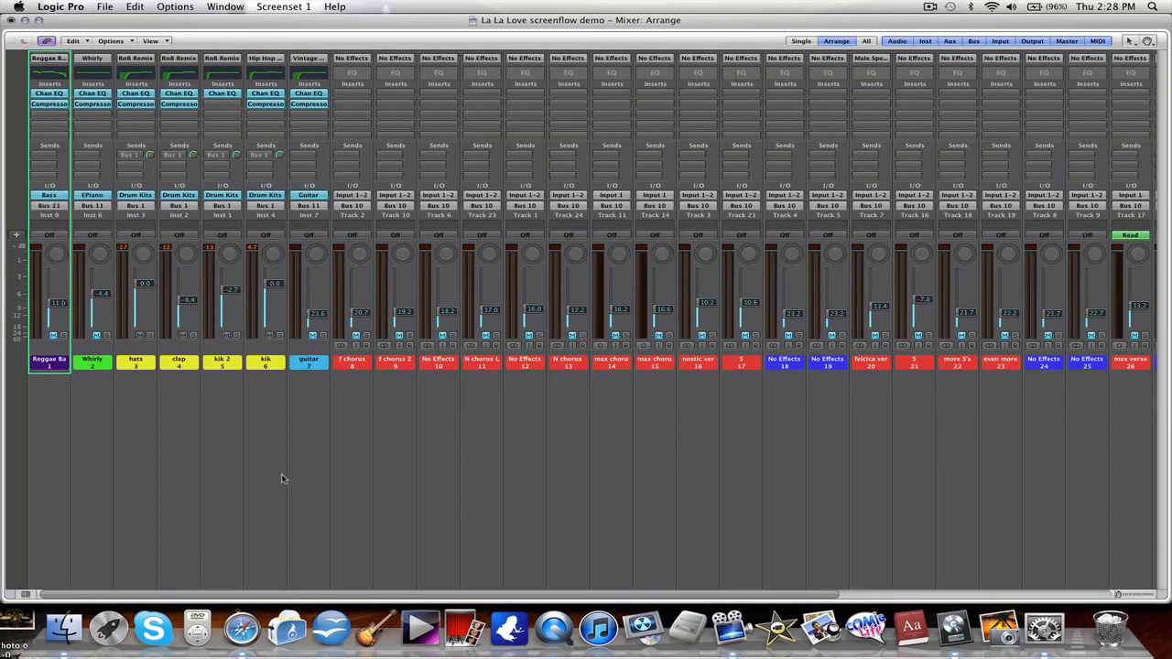
click(272, 370)
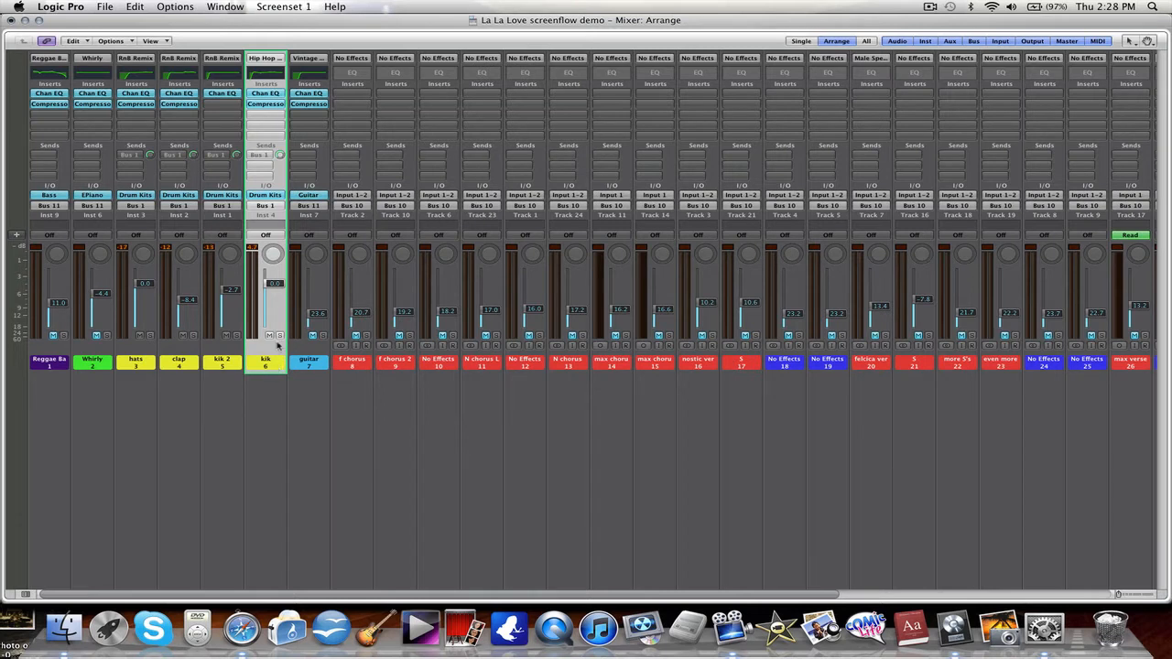
click(280, 335)
click(25, 20)
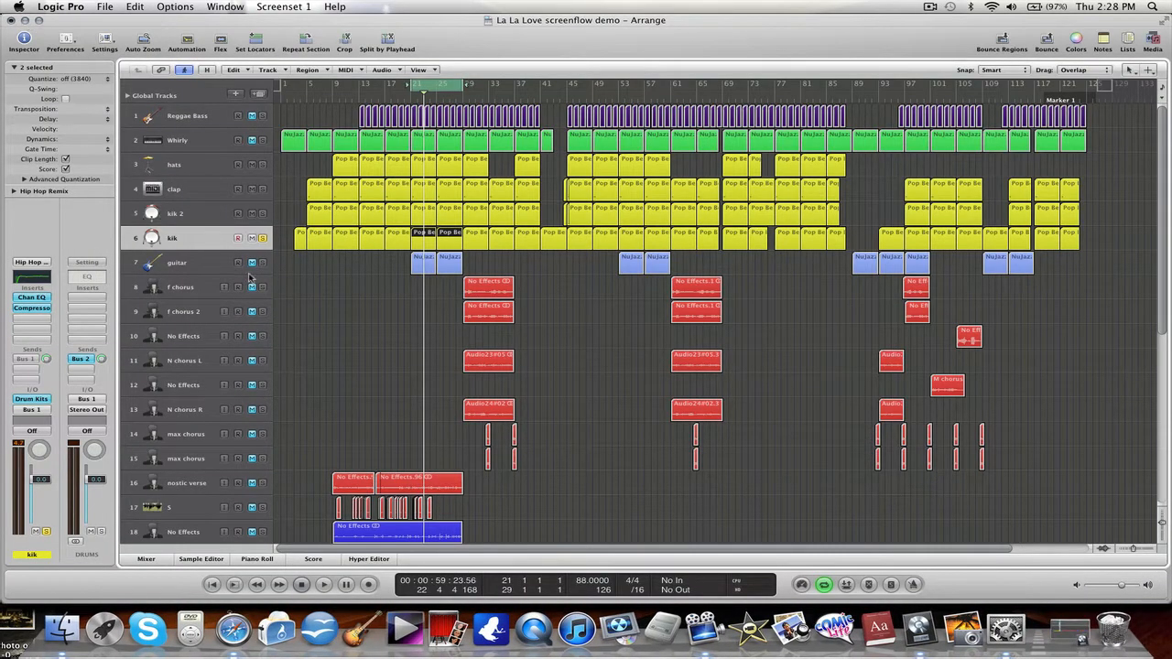
key(super+2)
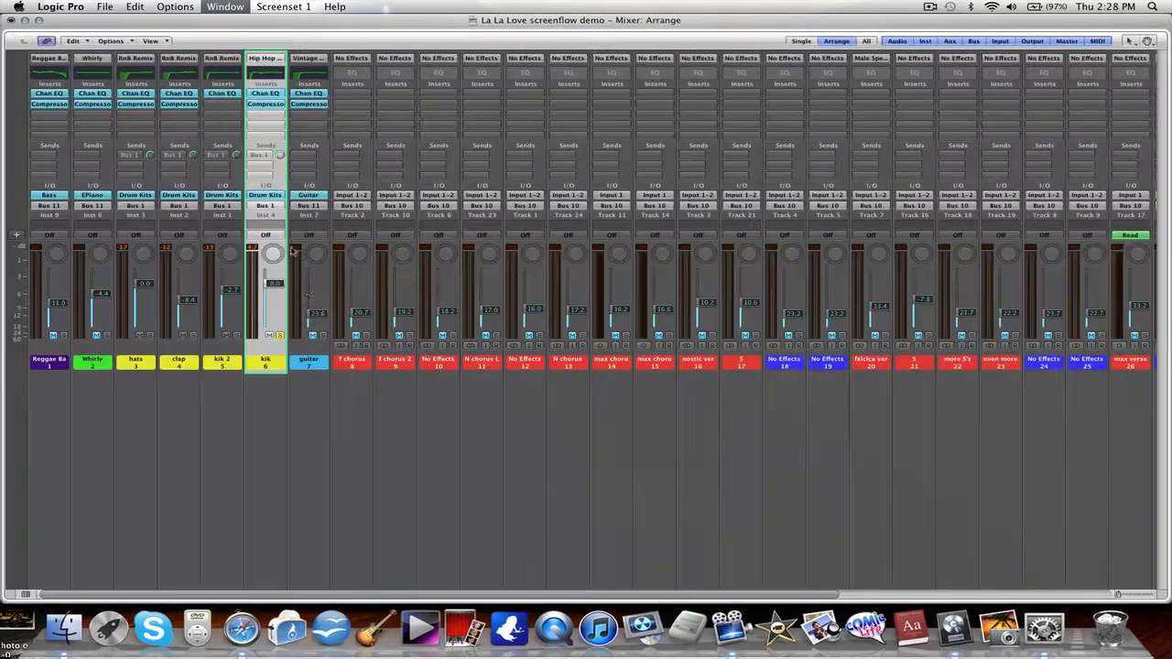
- Remove the existing Channel EQ and Compressor inserts from the kik channel strip
alt+click(263, 96)
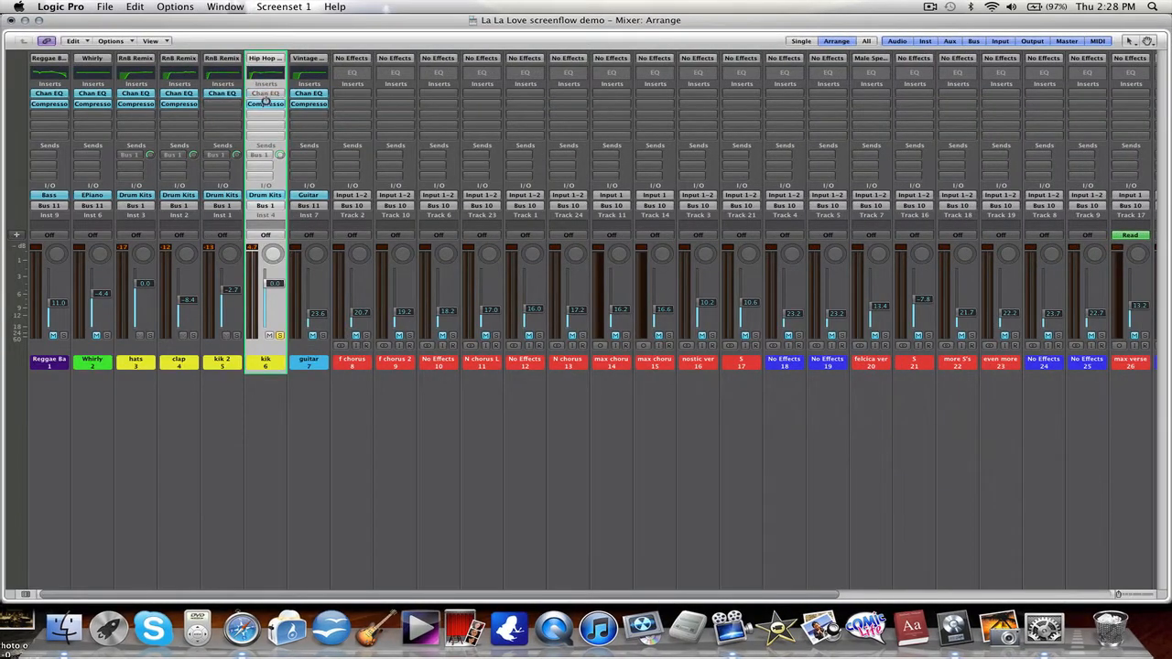
alt+click(267, 106)
click(267, 104)
click(272, 111)
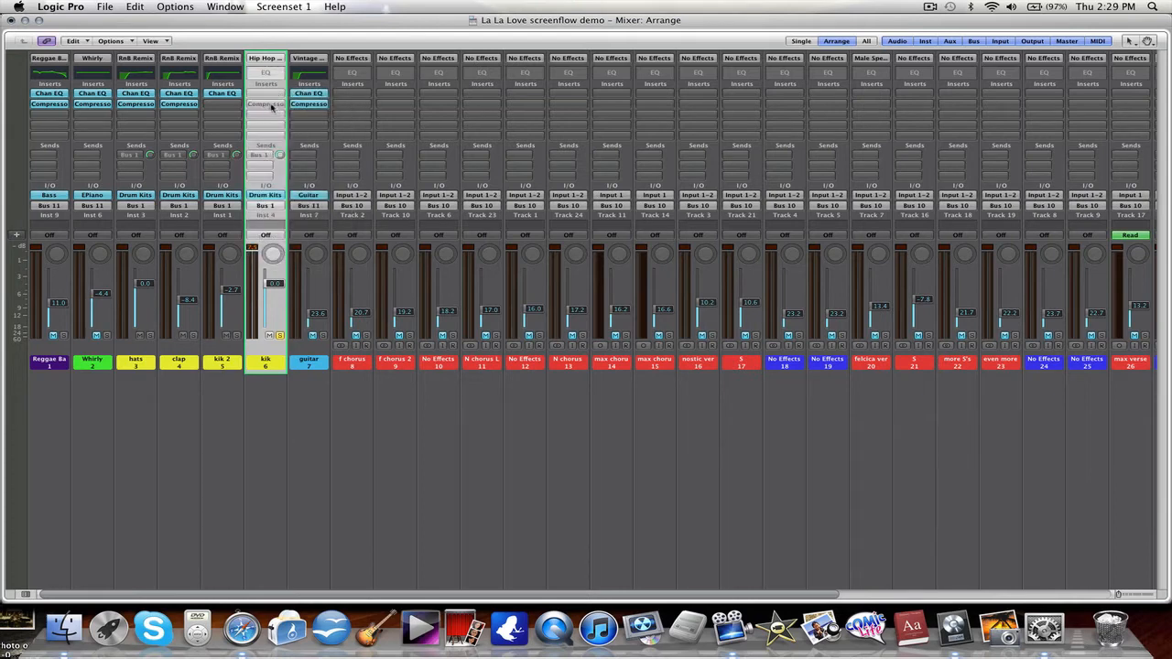
click(272, 105)
click(273, 120)
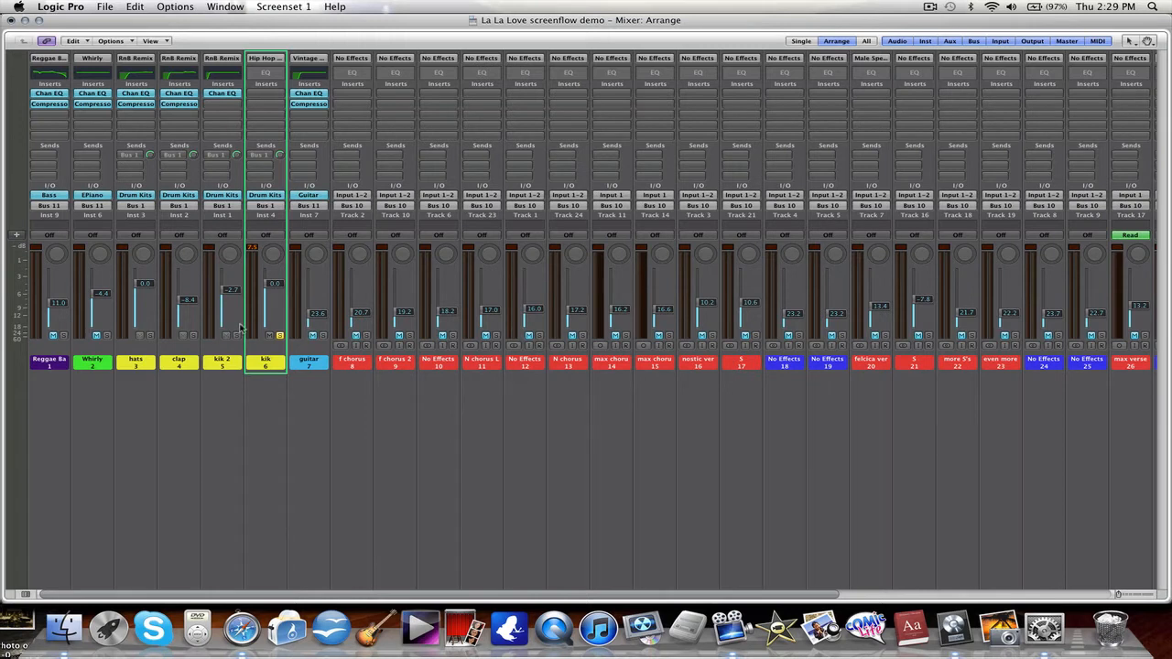
- Insert a fresh Channel EQ on the kik channel and enable its analyzer at high resolution
double_click(270, 74)
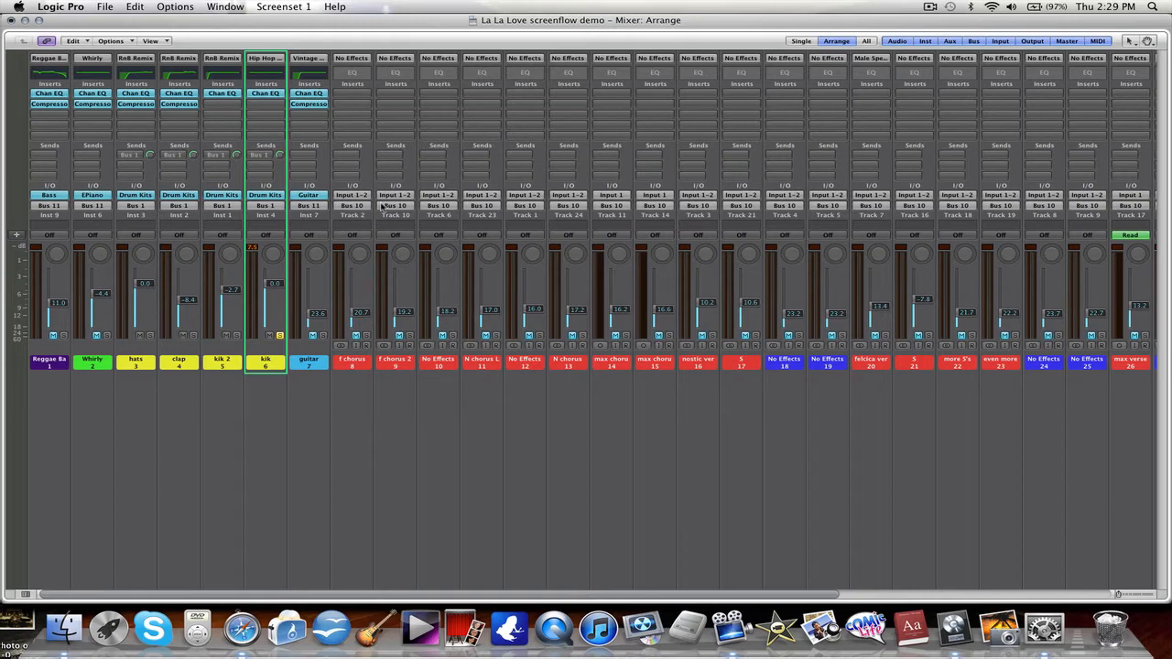
drag(114, 55, 367, 26)
click(311, 172)
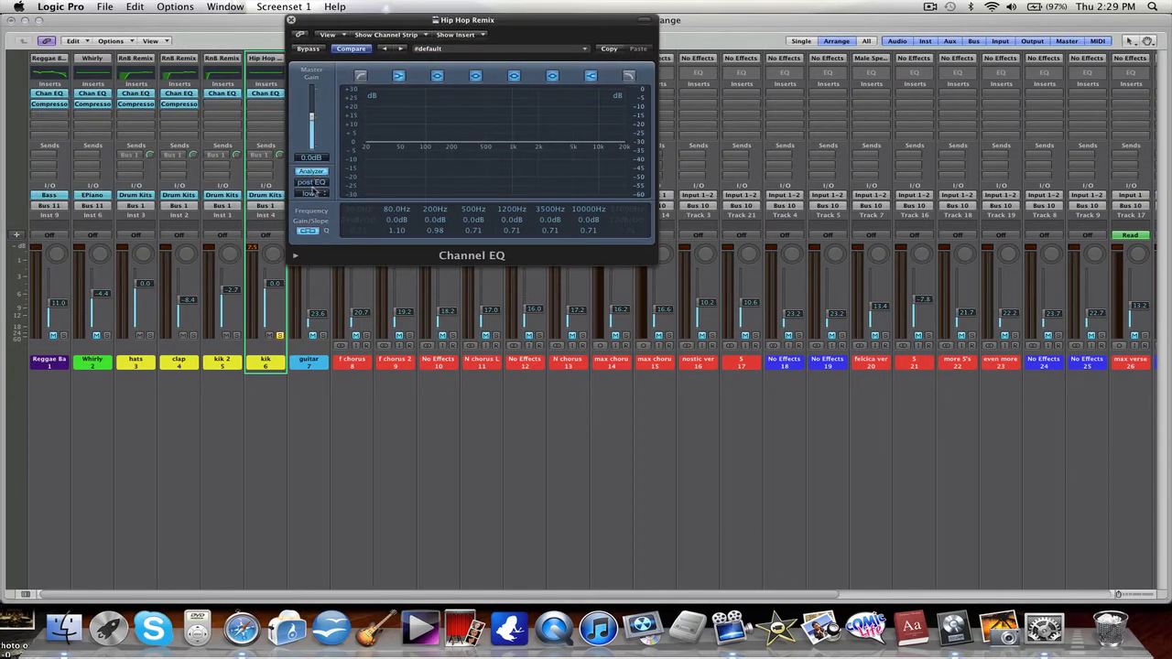
click(311, 193)
click(339, 221)
- Enlarge and reposition the Channel EQ window to cover most of the mixer, and dismiss the system overload message
drag(421, 22, 341, 22)
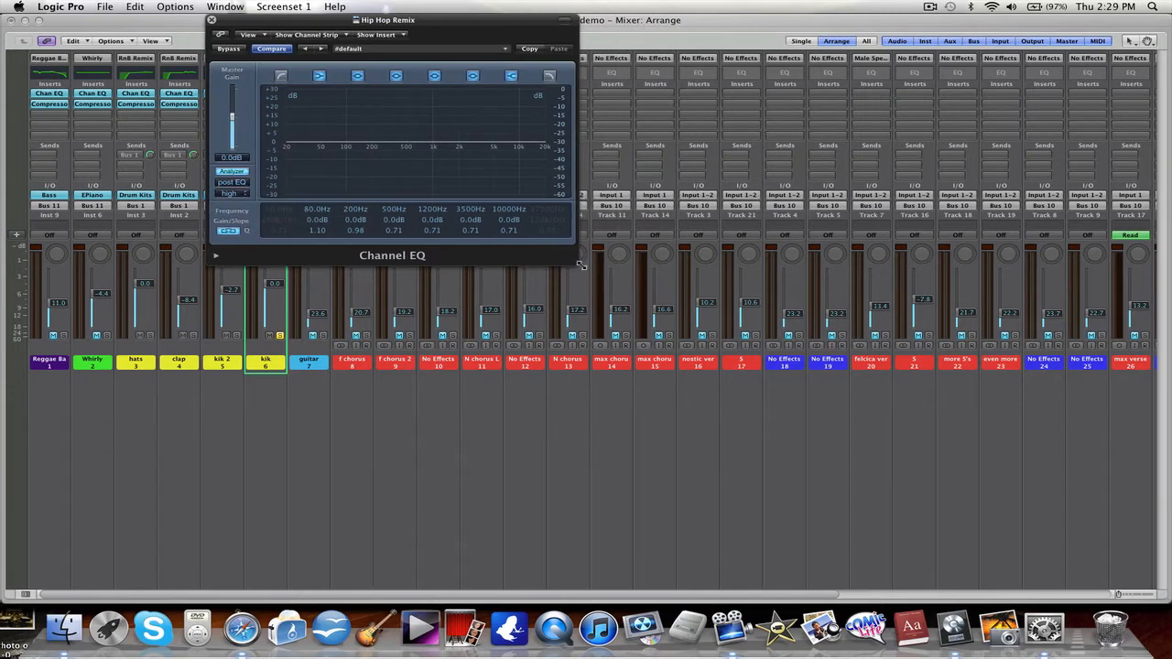
drag(581, 264, 952, 526)
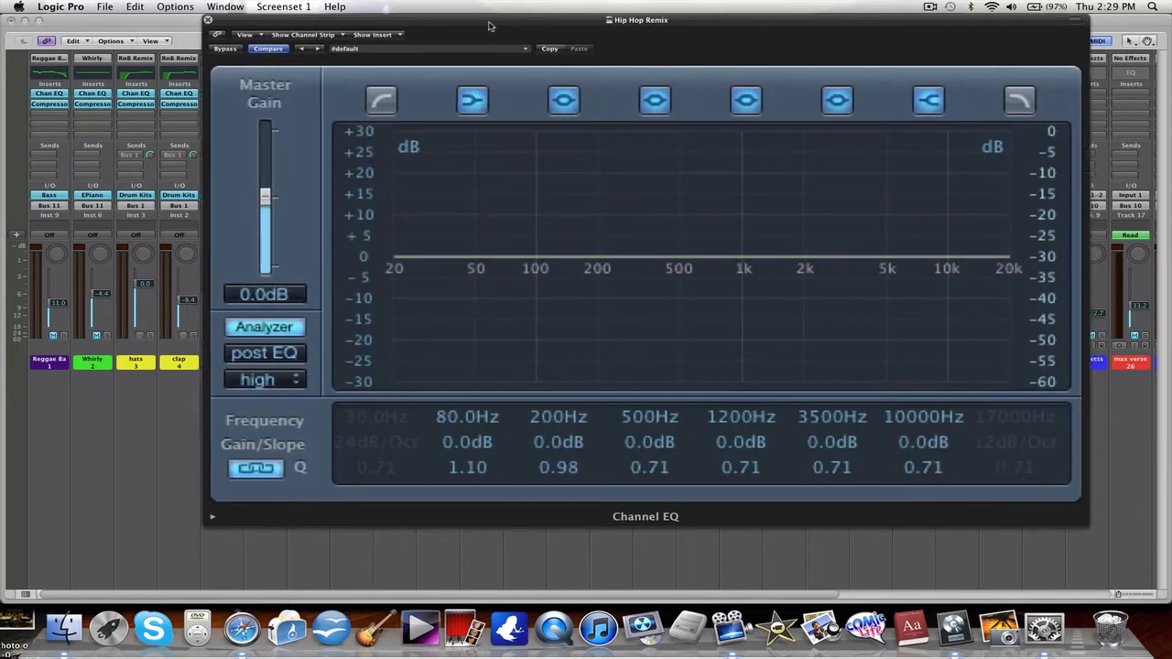
drag(489, 26, 325, 12)
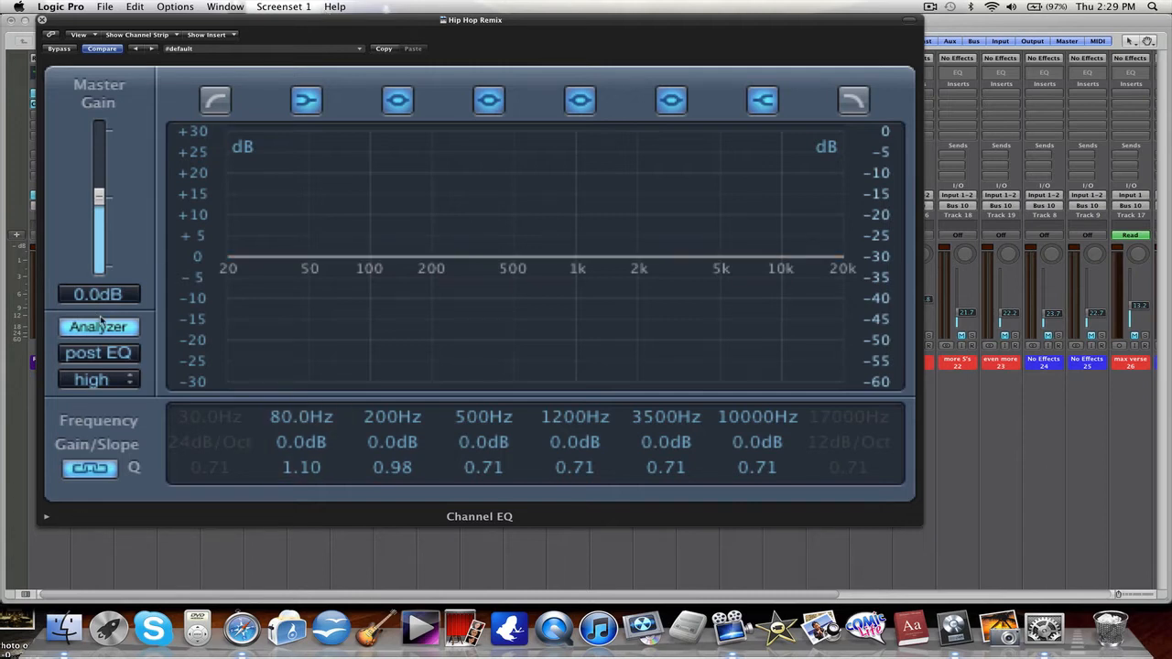
drag(307, 20, 293, 20)
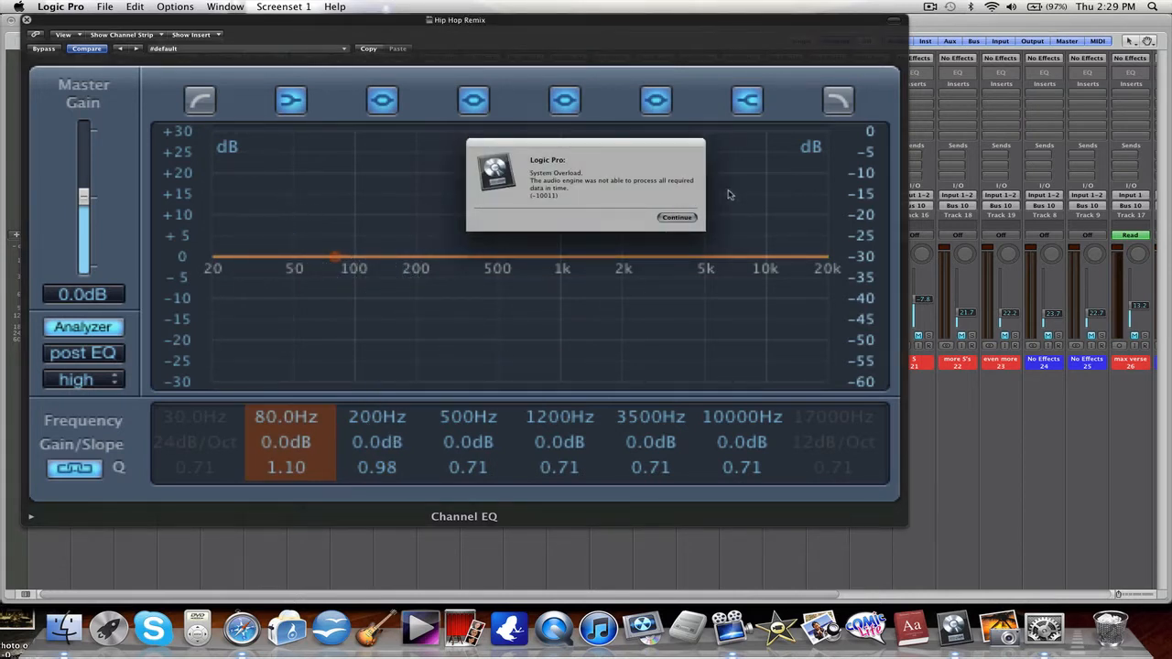
click(685, 218)
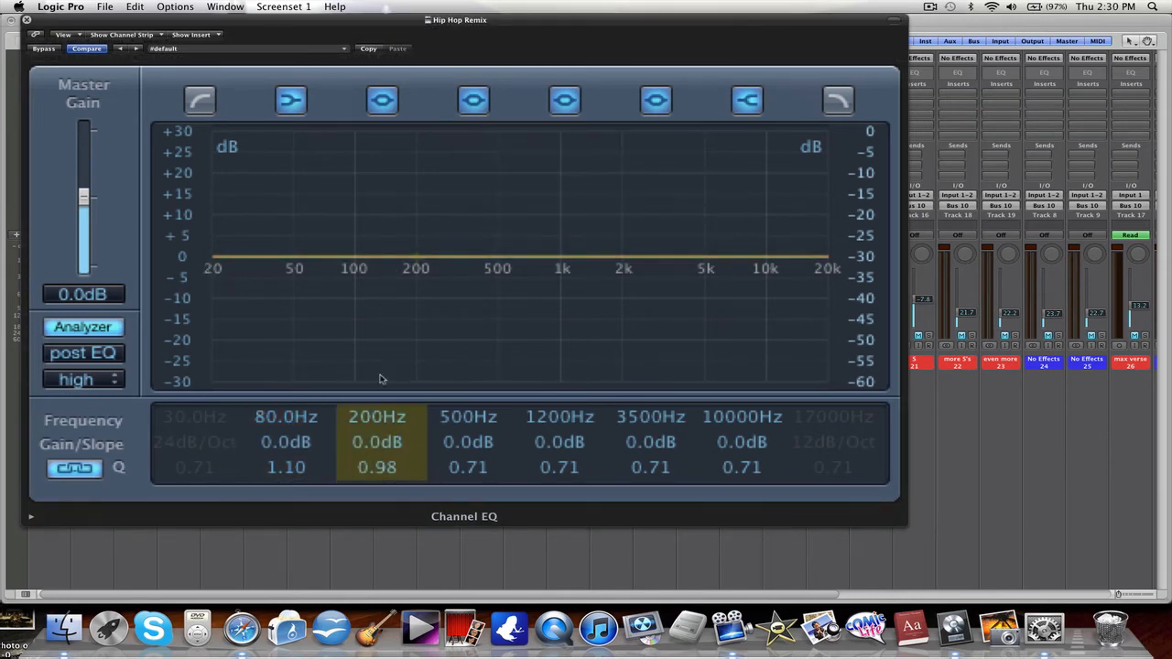
- Set the EQ's low-shelf frequency to 62 Hz and the adjacent peak band to 60 Hz with a +2.0 dB gain
drag(334, 265, 316, 264)
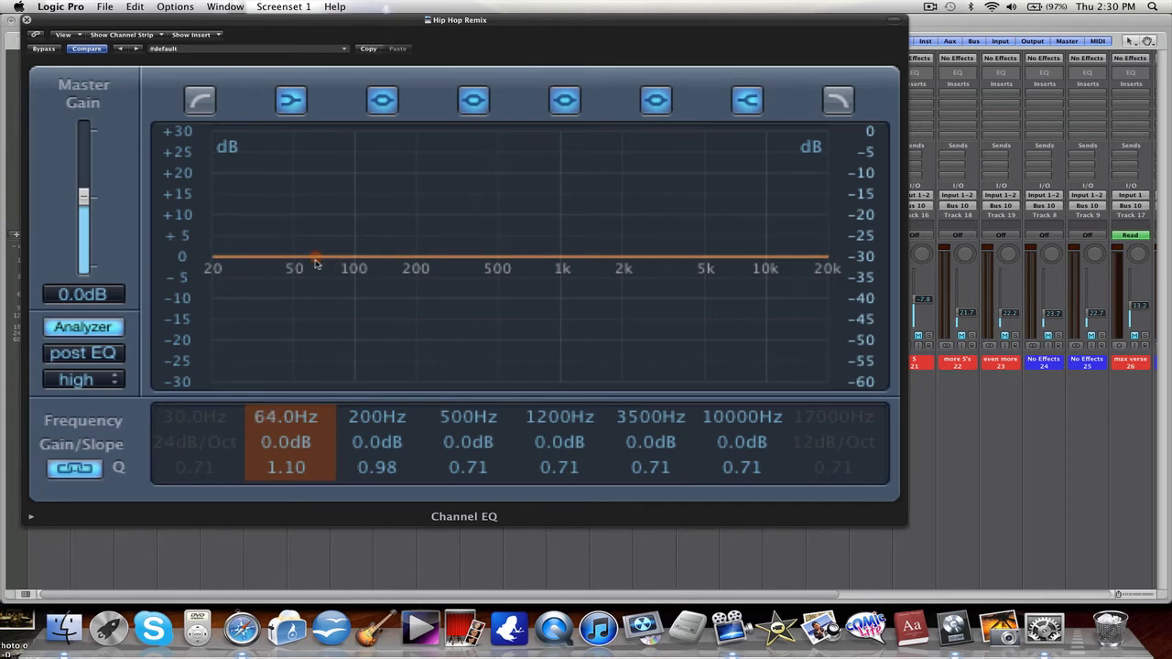
drag(317, 420, 306, 444)
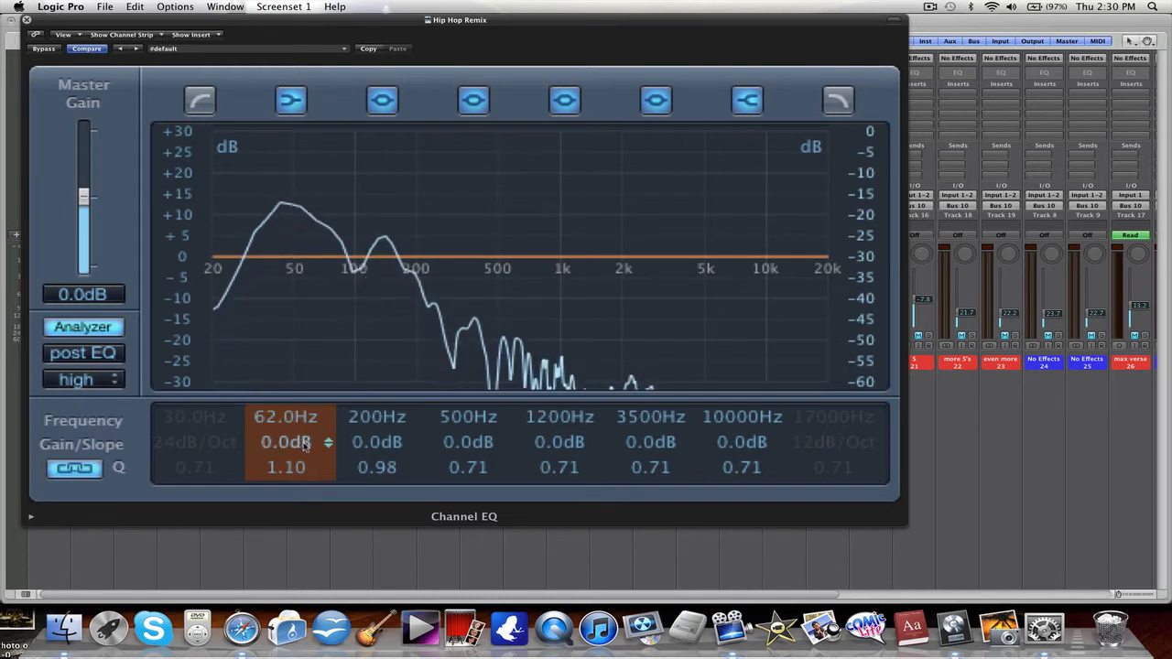
mouse_move(366, 416)
mouse_down()
mouse_move(366, 426)
mouse_move(365, 406)
mouse_up()
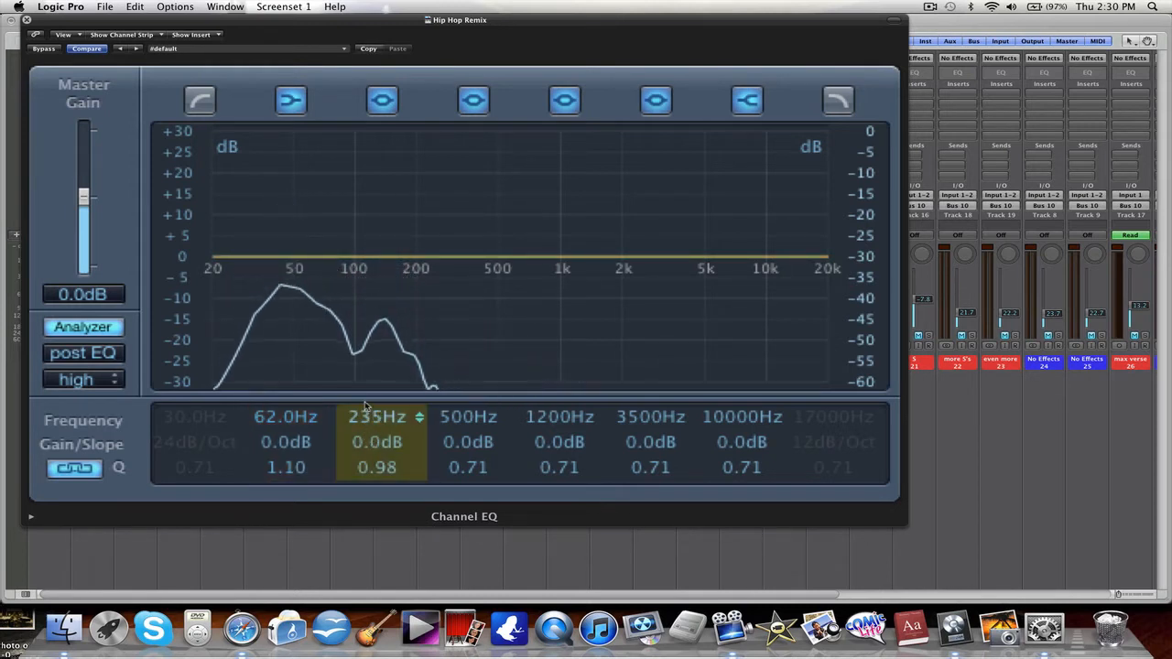
double_click(377, 417)
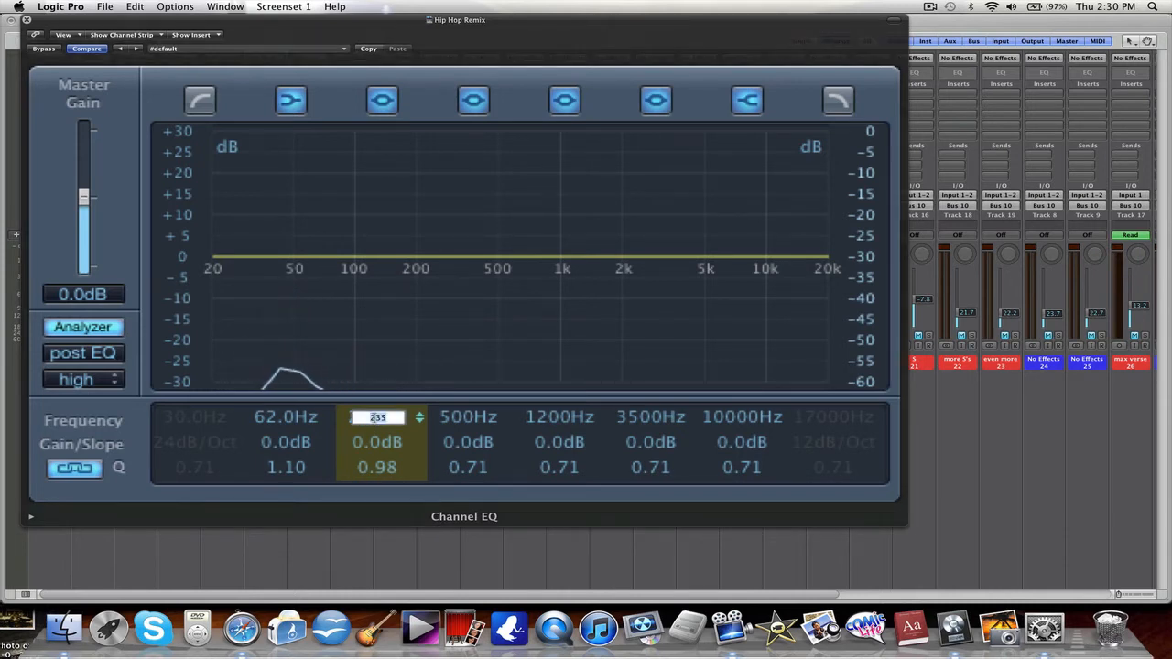
text(60)
key(Return)
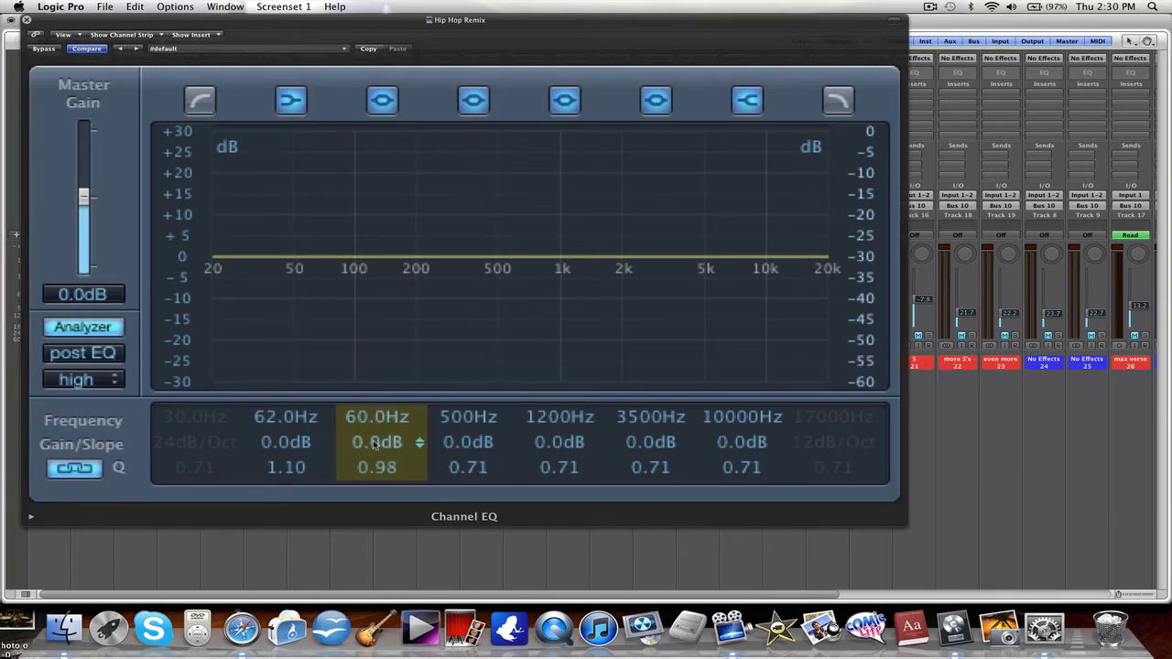
drag(372, 443, 374, 442)
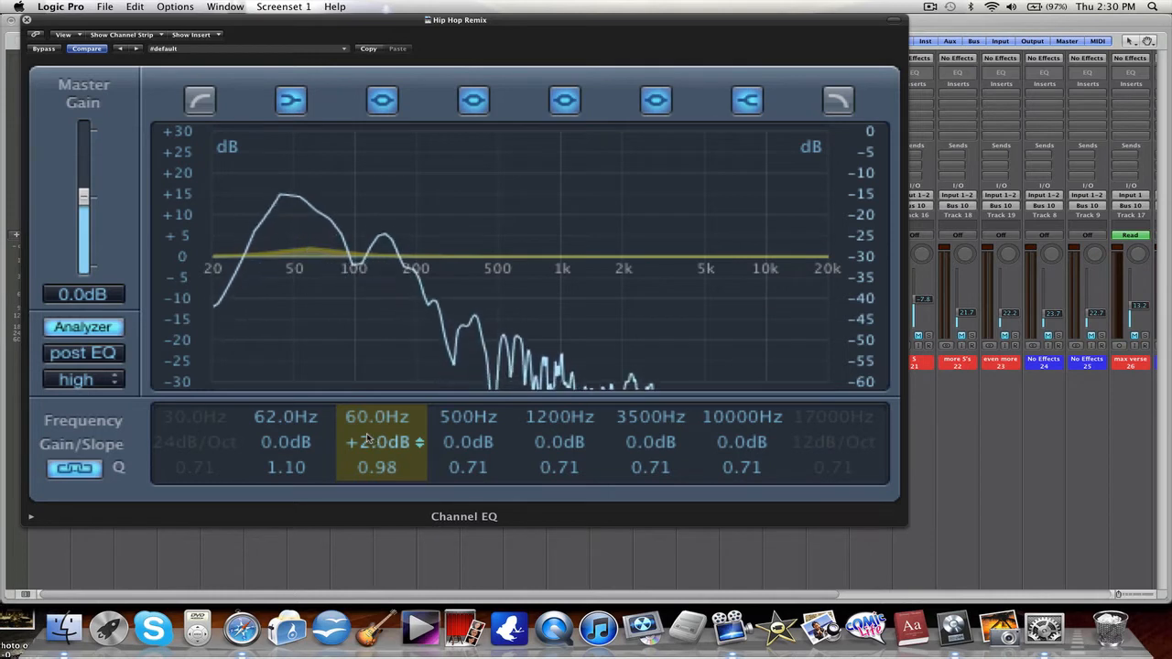
- Enable the kik's low-cut filter with a 48 dB/Oct slope and tune it to 42.5 Hz while auditioning the track
click(201, 100)
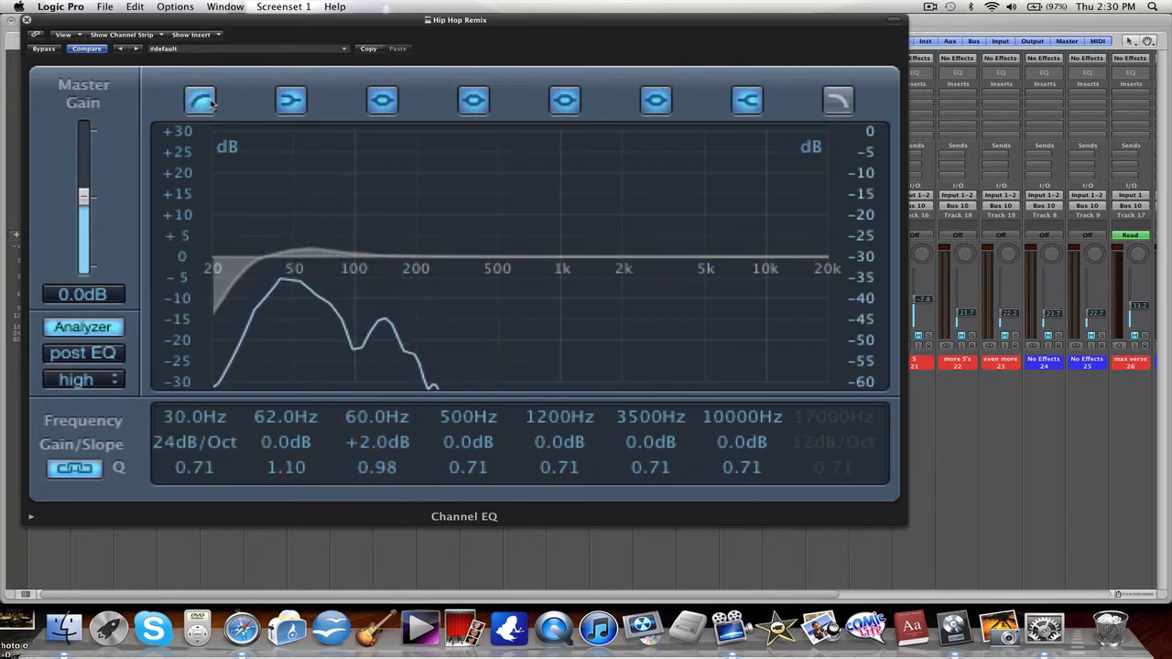
drag(203, 442, 196, 418)
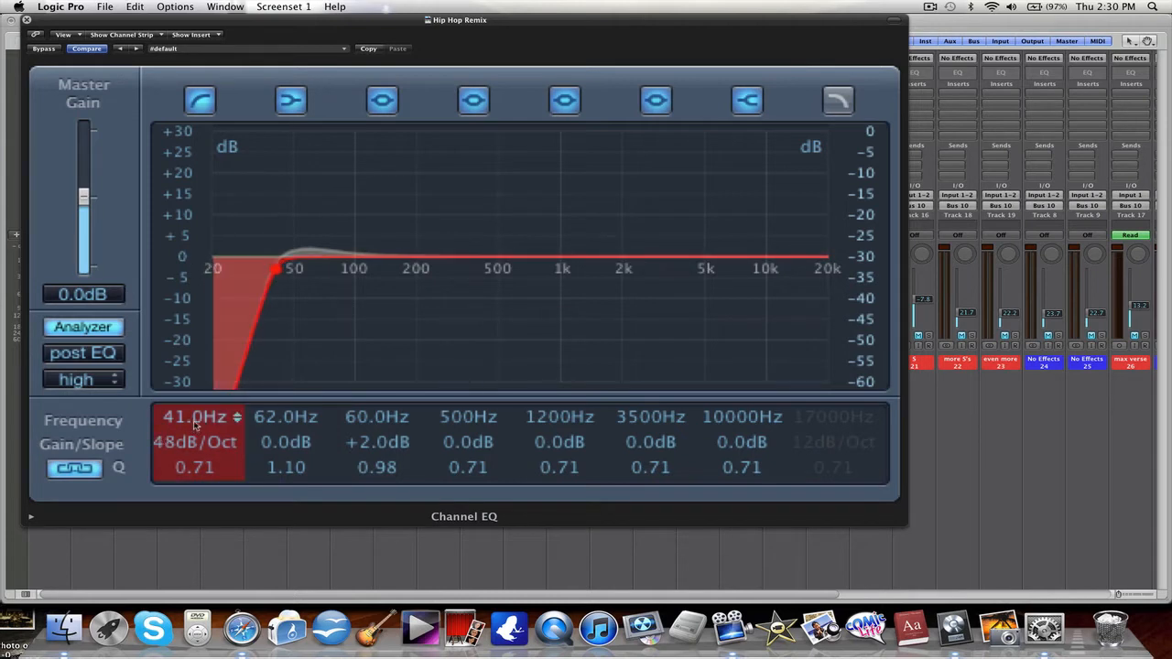
drag(194, 422, 183, 416)
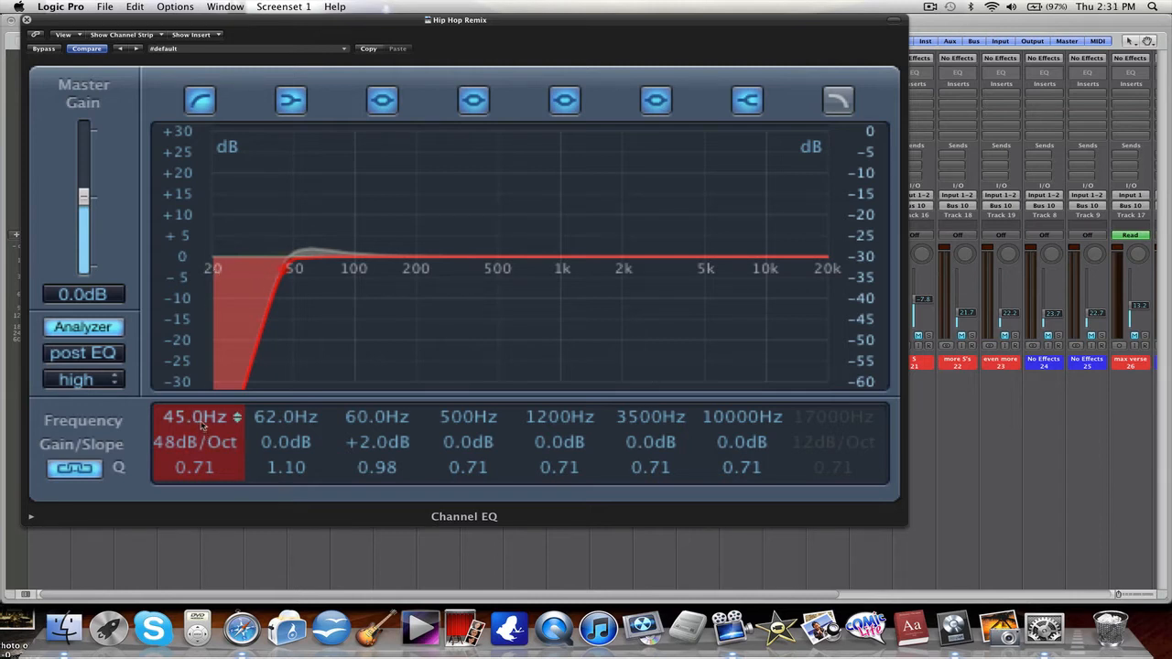
scroll(201, 422, up, 2)
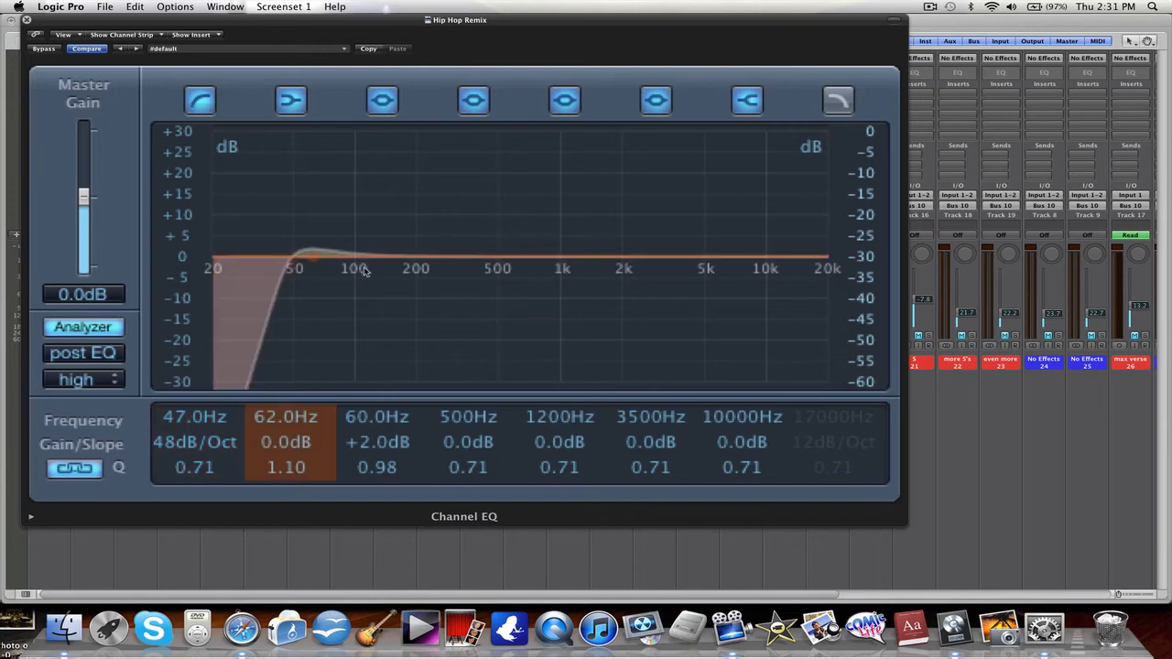
key(space)
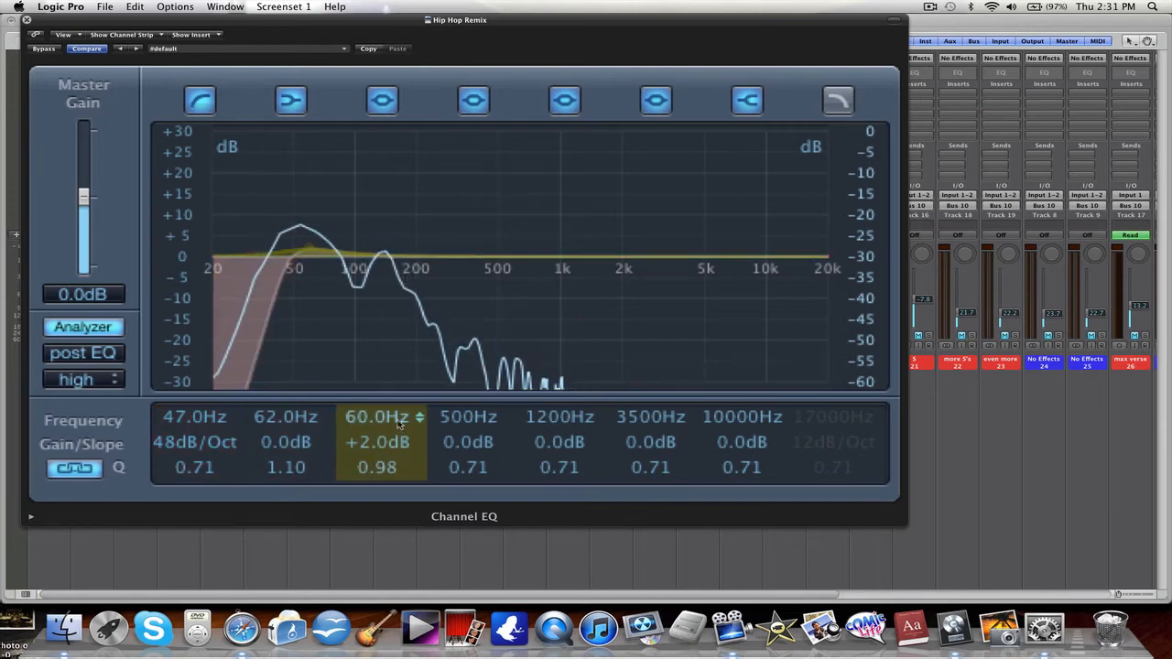
drag(198, 418, 198, 428)
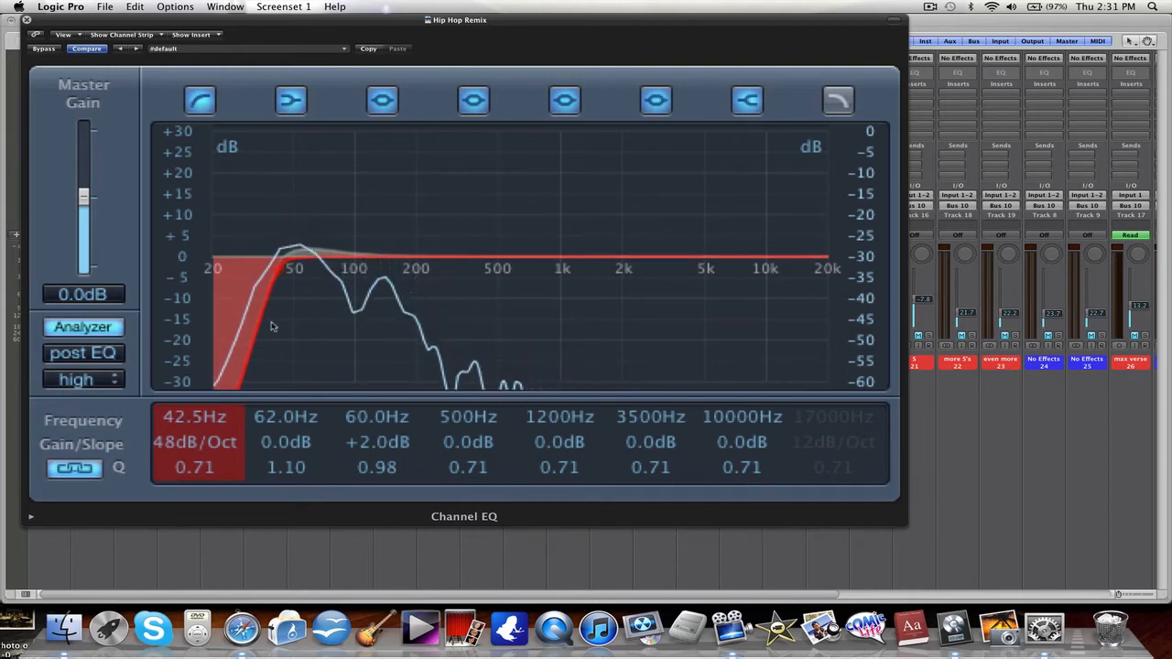
- Set the 3500 Hz peak band to 400 Hz with a 0.5 dB gain
double_click(650, 417)
text(40)
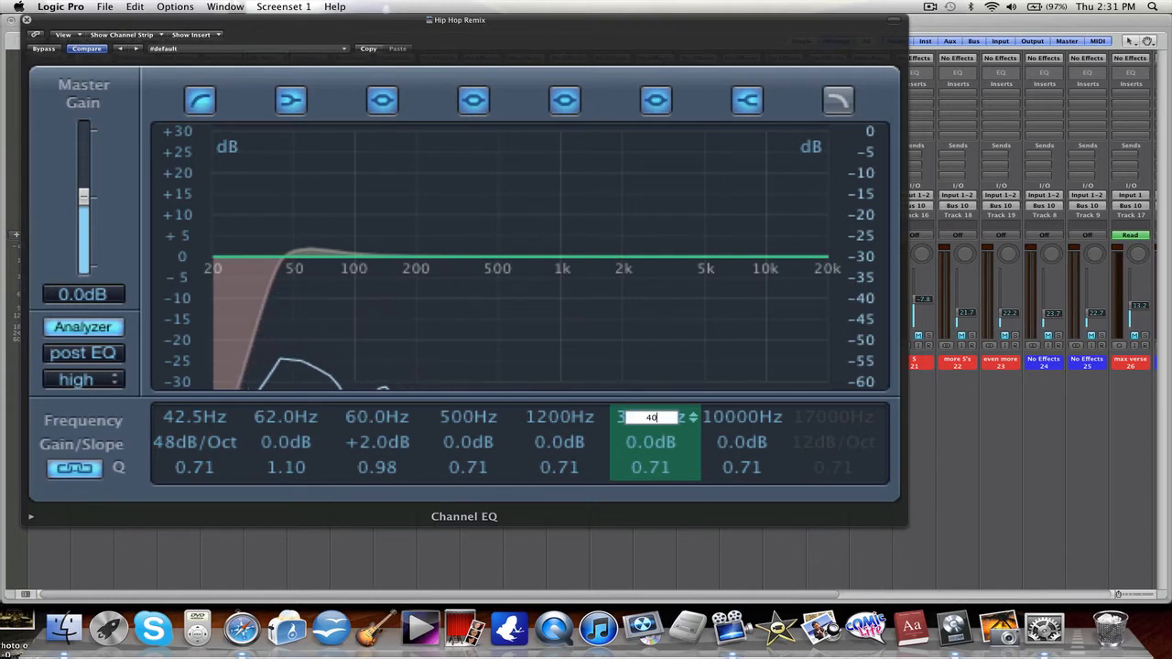
text(0)
key(Return)
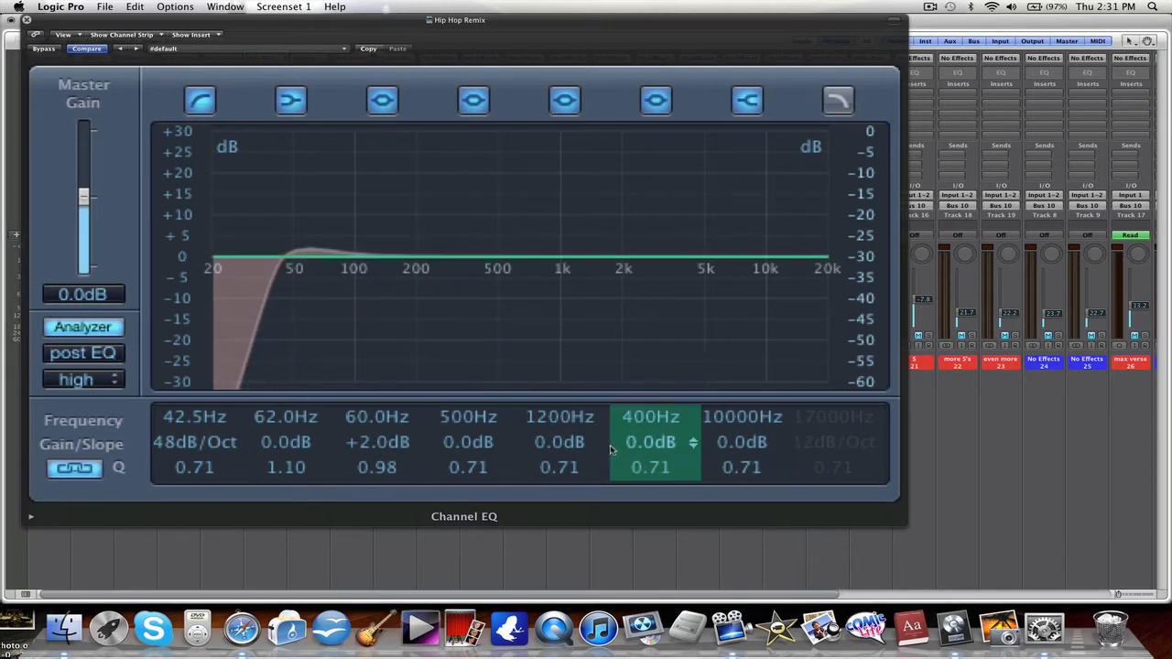
drag(648, 448, 648, 446)
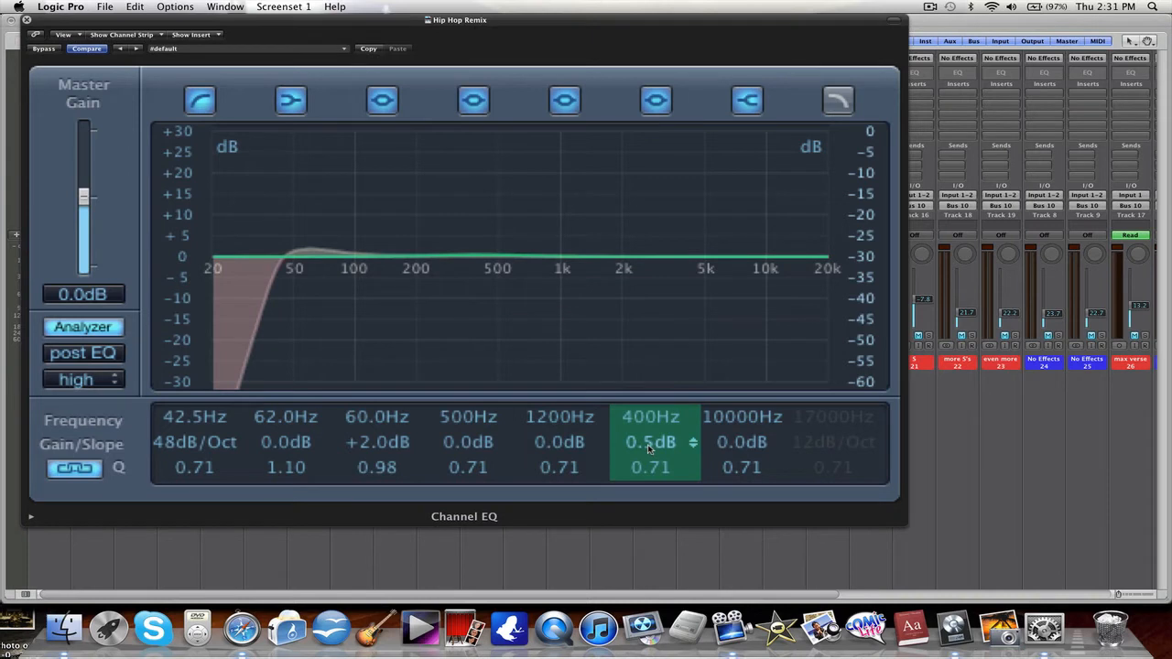
- Set the frequency of the kik EQ's 400 Hz peak band to 4000 Hz
double_click(651, 418)
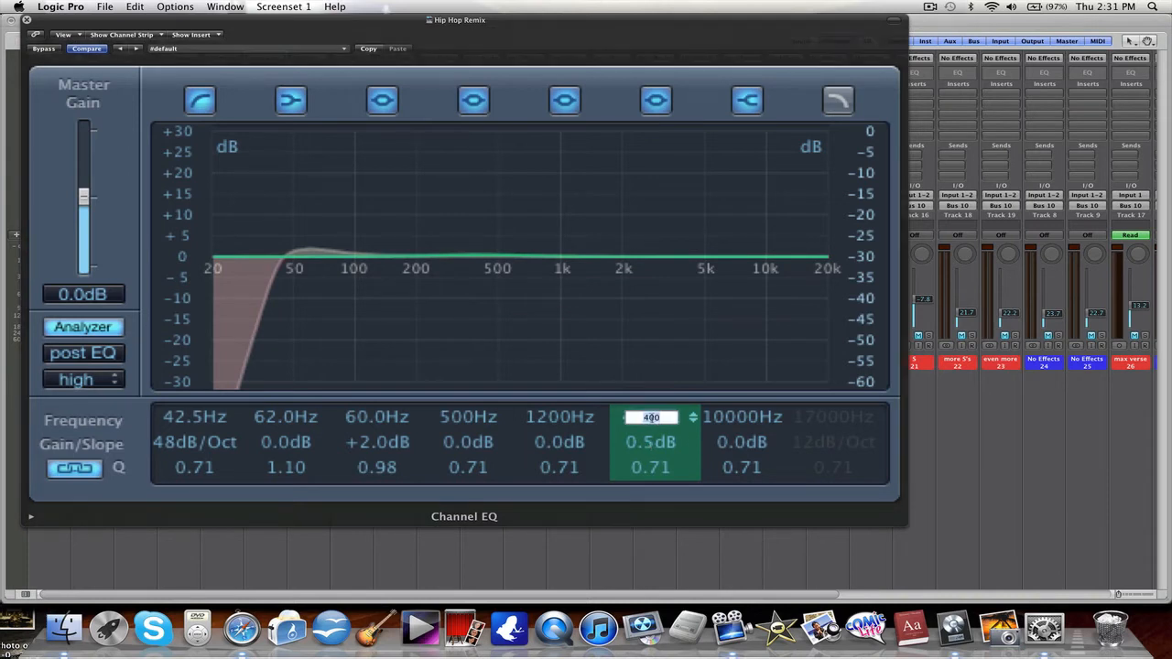
text(40000)
key(Return)
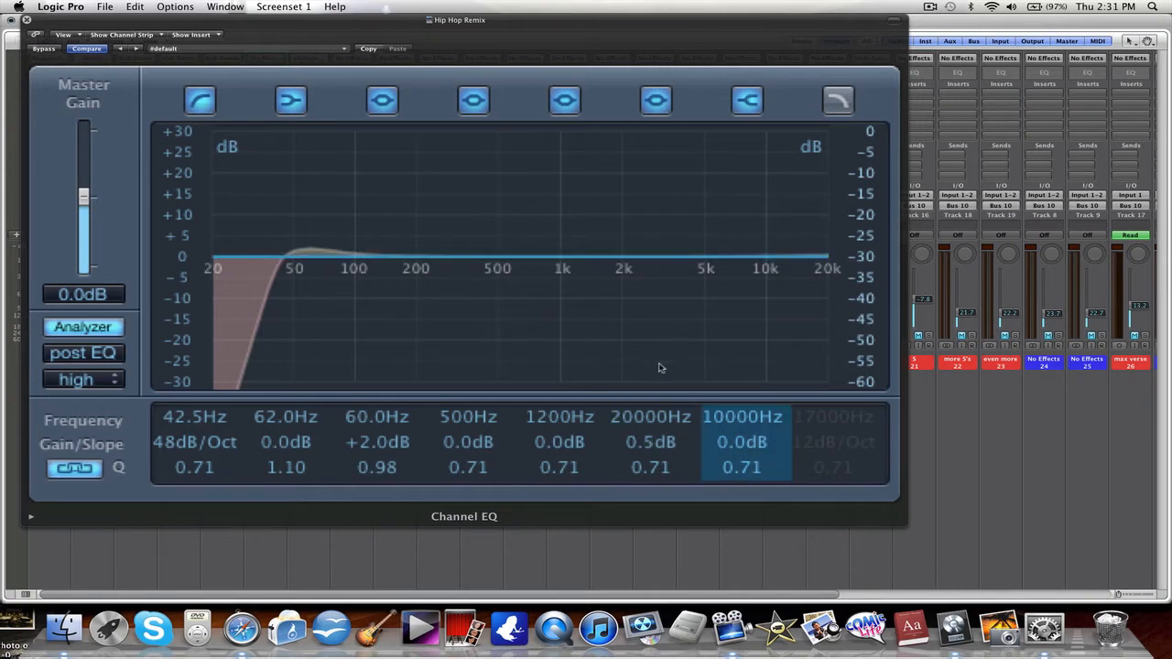
double_click(645, 421)
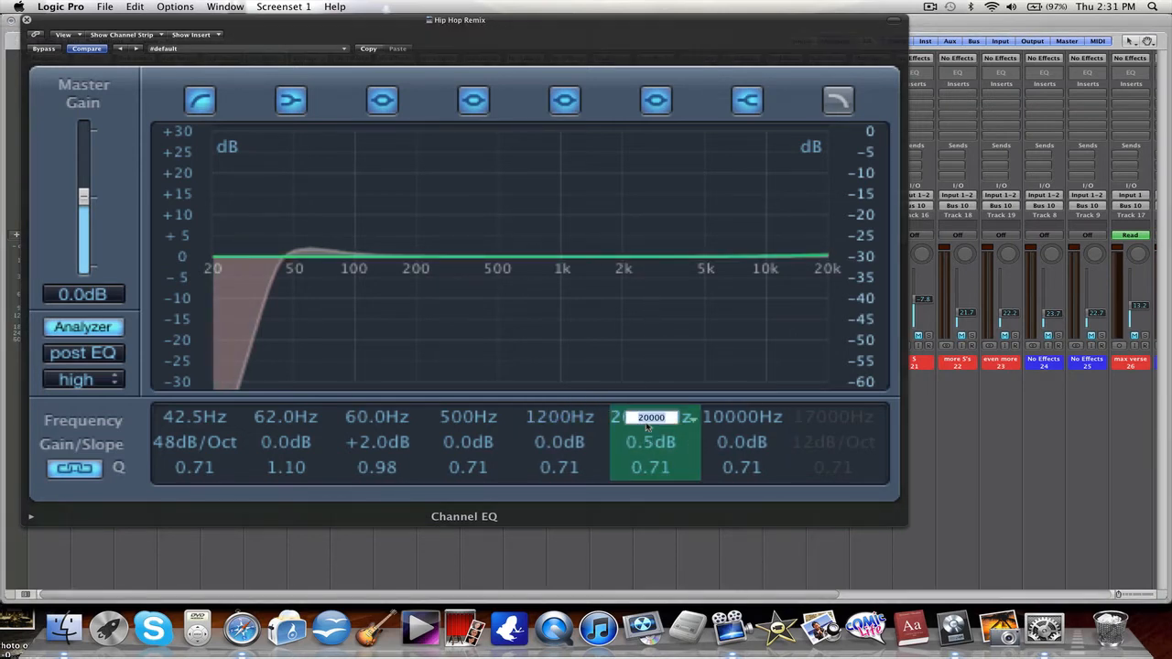
text(4000)
key(Return)
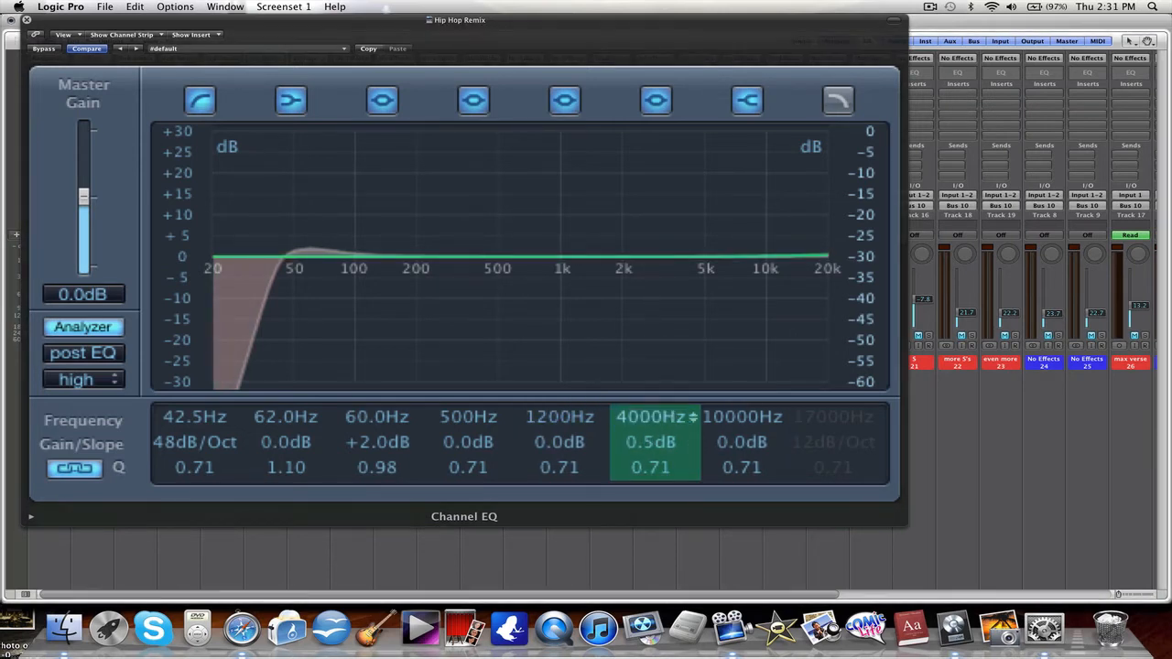
- Set the 4000 Hz band's gain to +2.0 dB and Q to 0.93, auditioning the kick before closing the EQ
drag(649, 449, 651, 463)
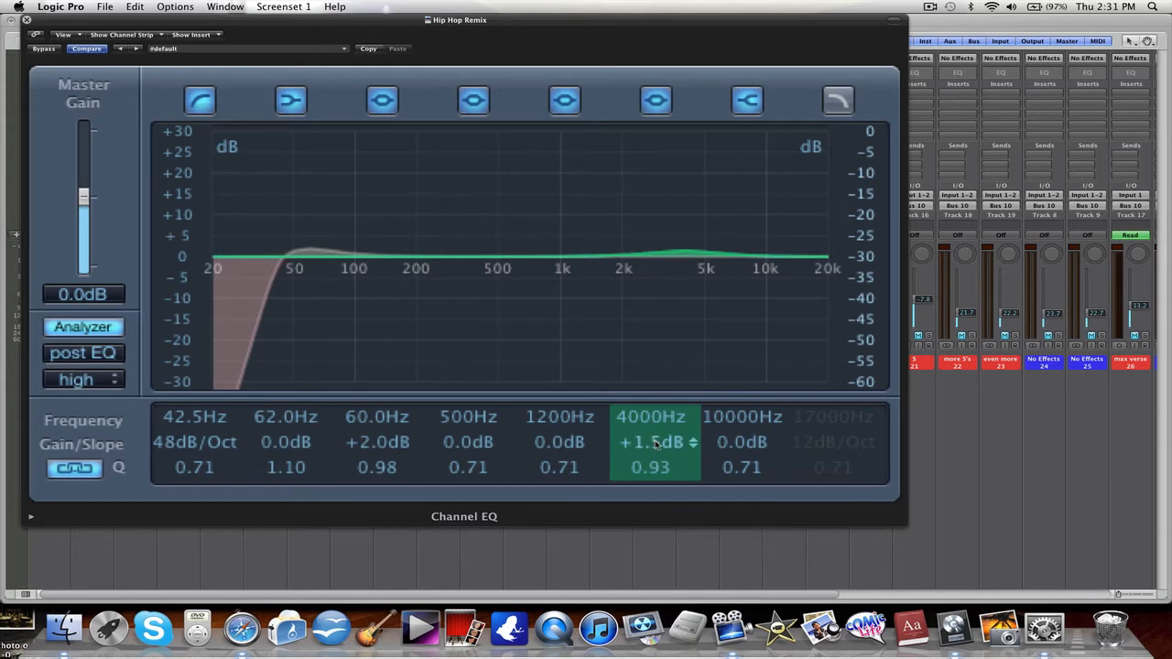
drag(655, 444, 655, 443)
key(space)
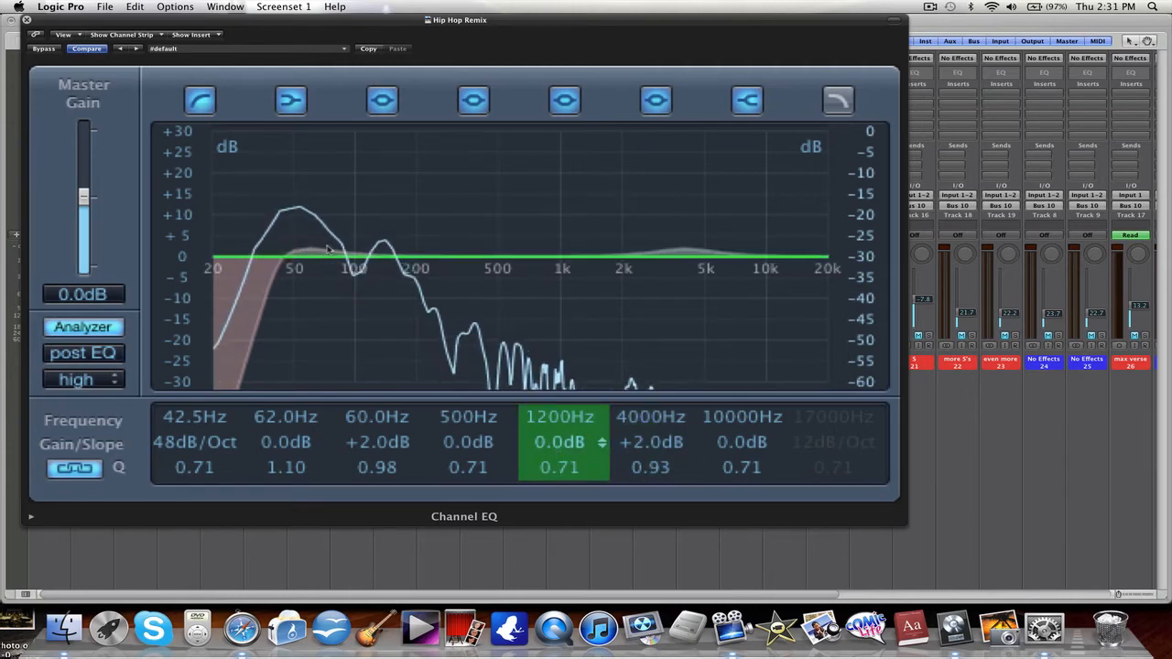
click(26, 19)
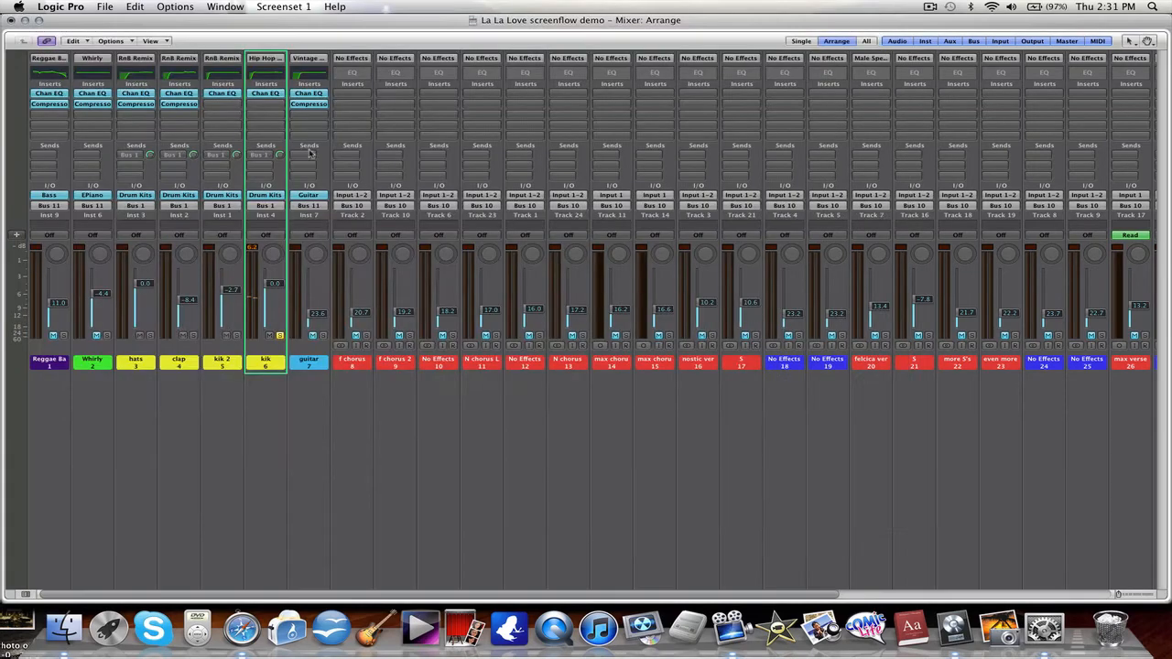
click(264, 110)
mouse_move(272, 145)
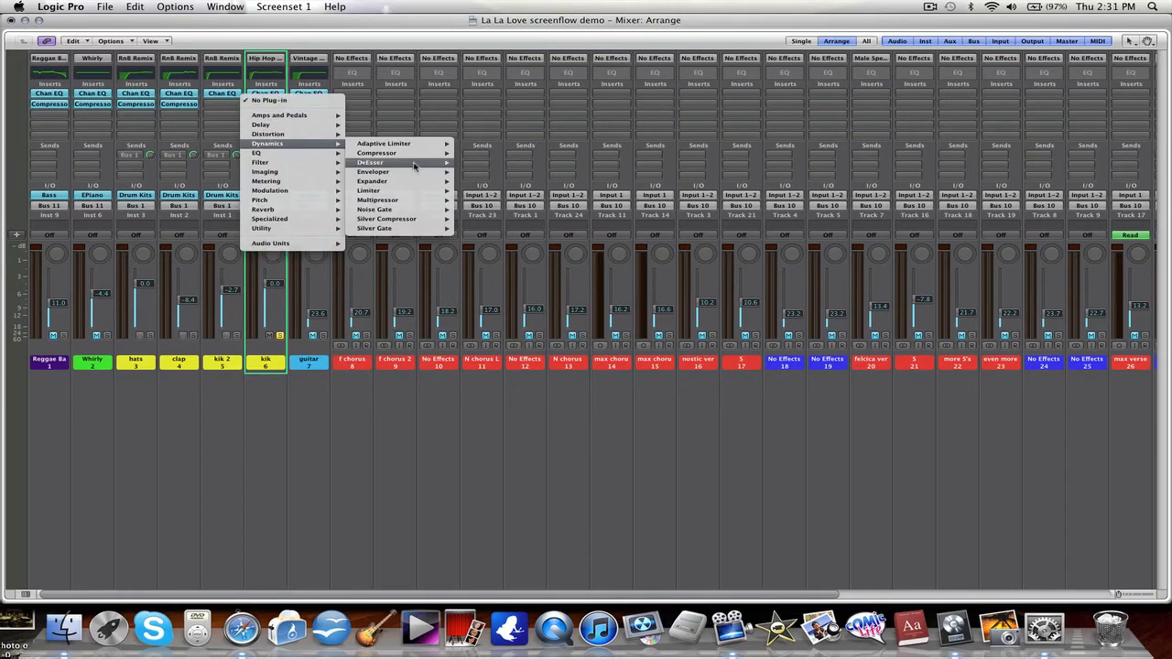
mouse_move(417, 154)
click(491, 505)
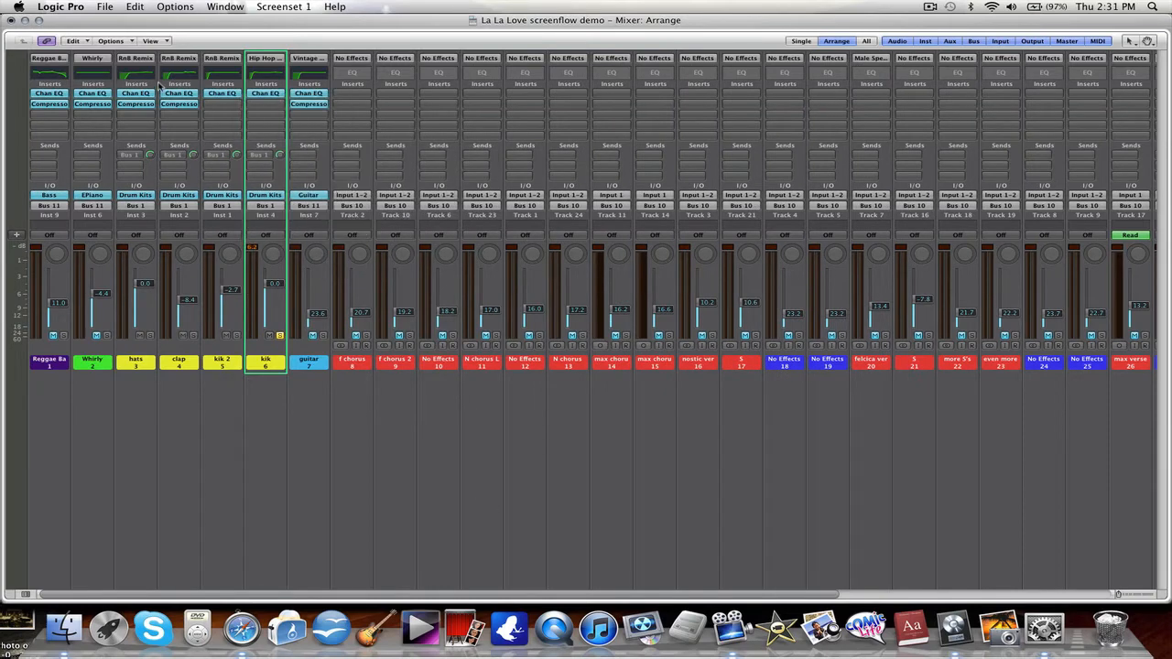
- Insert a Compressor on the kik channel in the slot below its Channel EQ
click(267, 105)
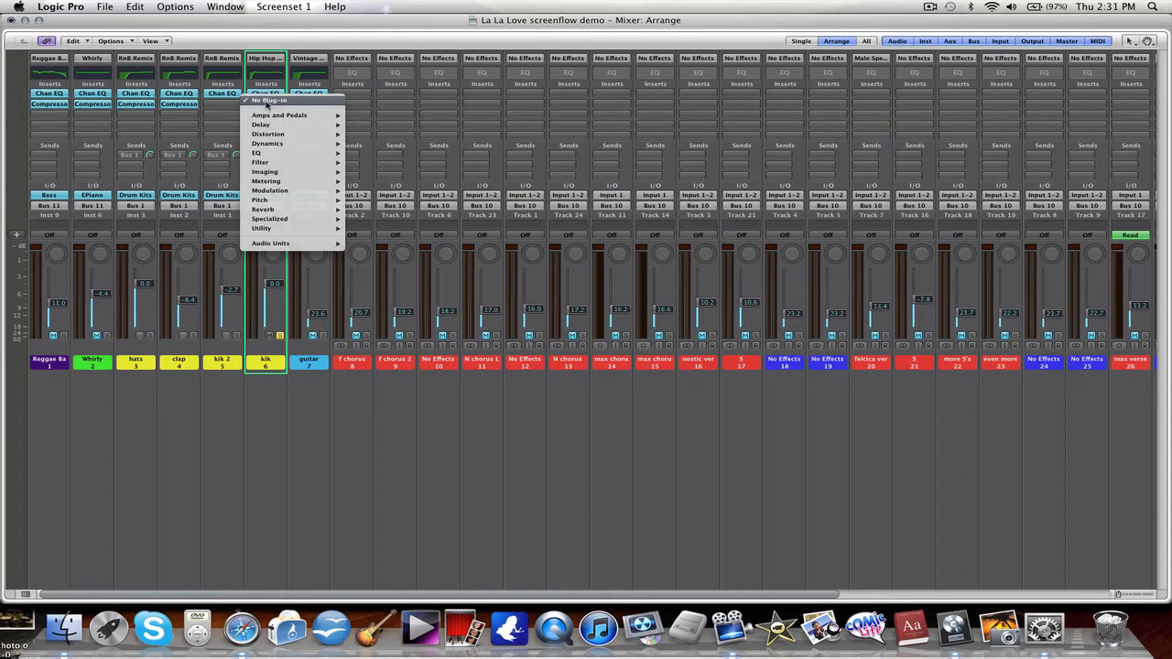
mouse_move(293, 145)
mouse_move(384, 154)
click(466, 156)
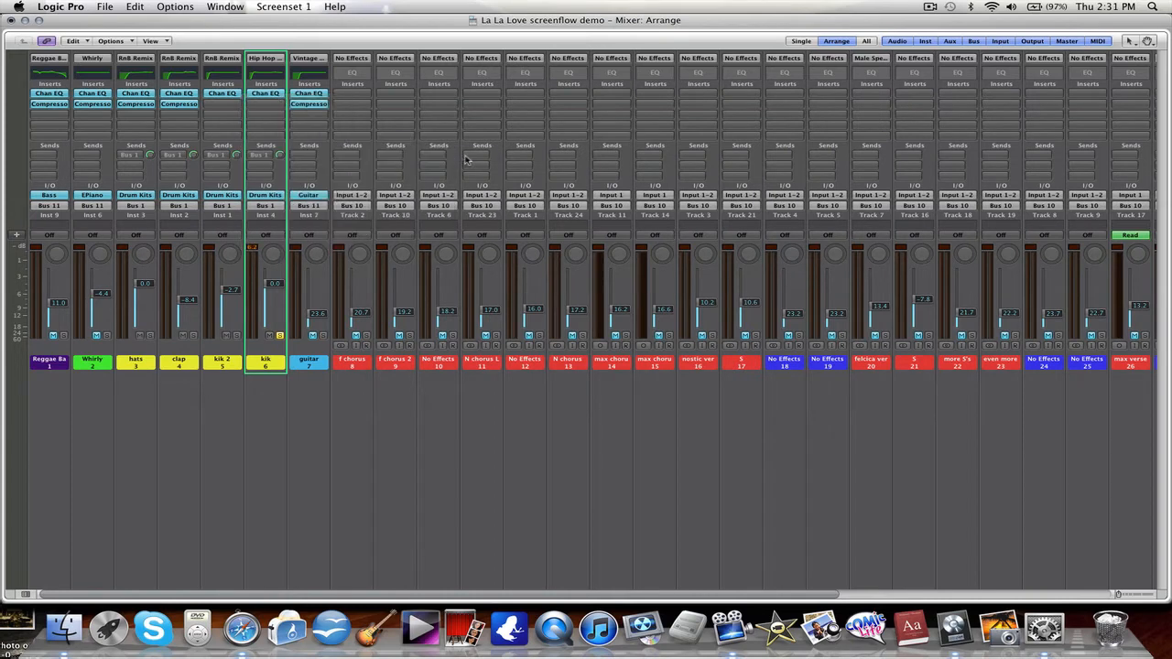
- Enlarge and reposition the Compressor window to cover most of the mixer
drag(148, 81, 449, 121)
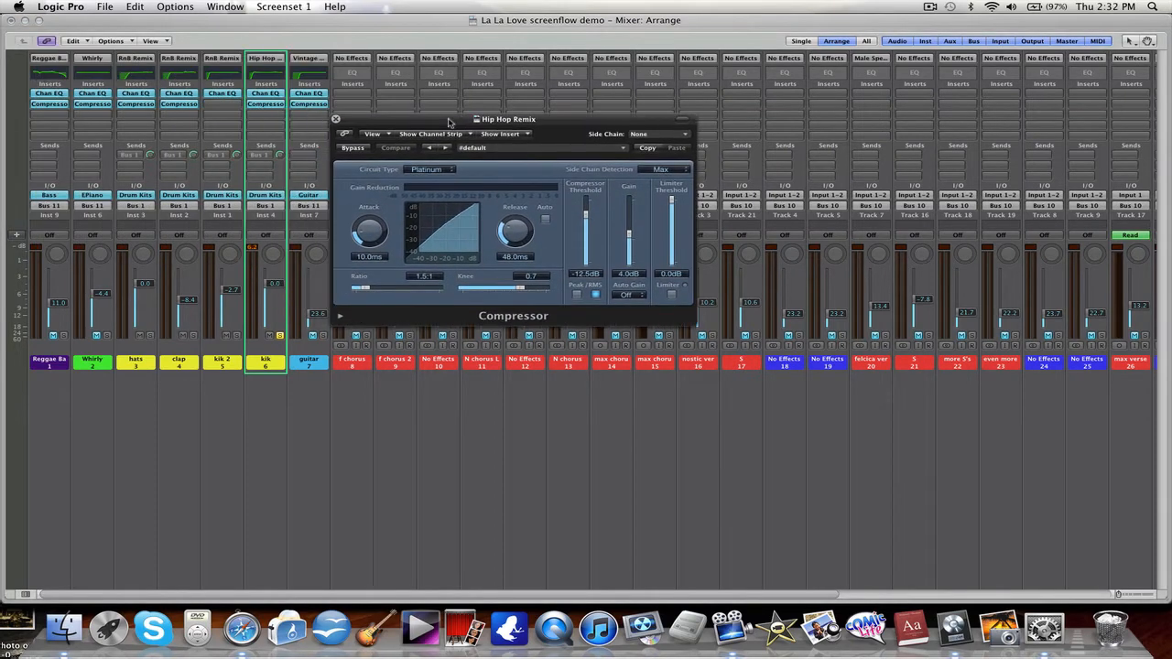
drag(371, 238, 192, 20)
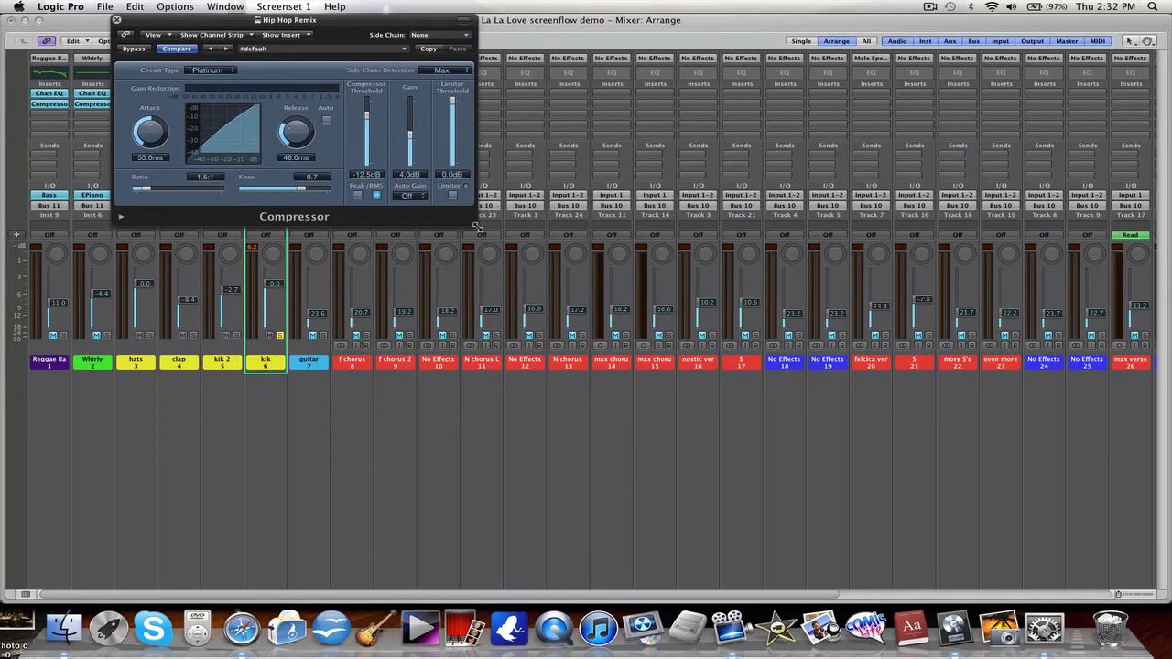
drag(477, 226, 898, 510)
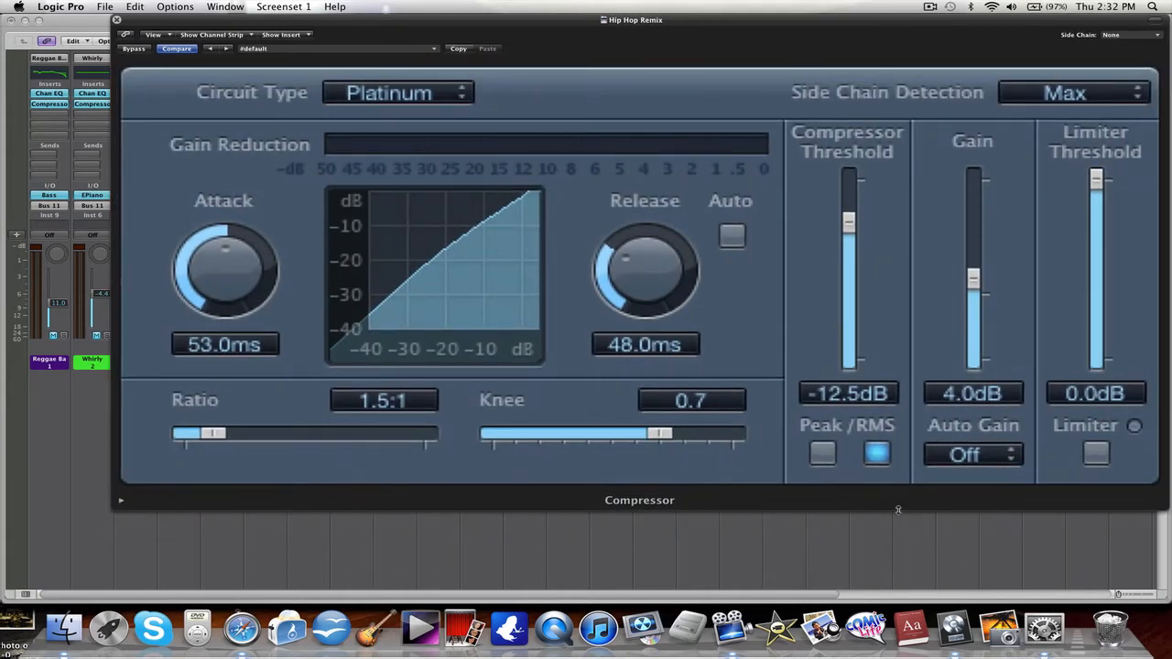
drag(597, 20, 499, 17)
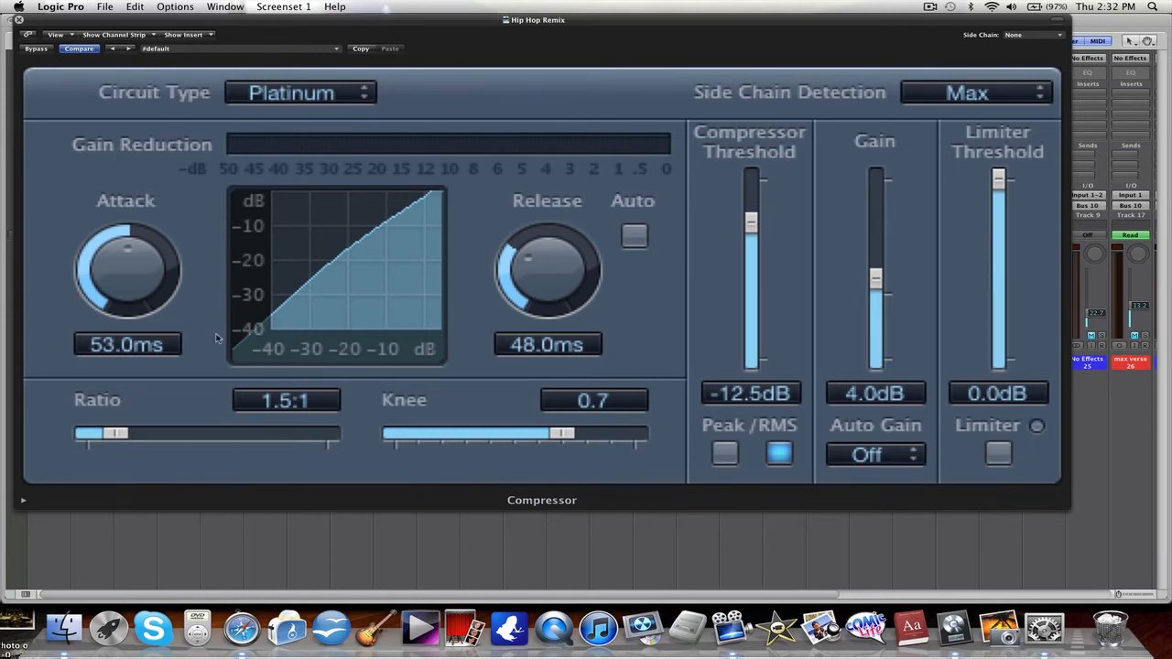
- Set the kik compressor's ratio to 4.1:1 and its attack to 107 ms, and dismiss the system overload message
drag(116, 433, 188, 436)
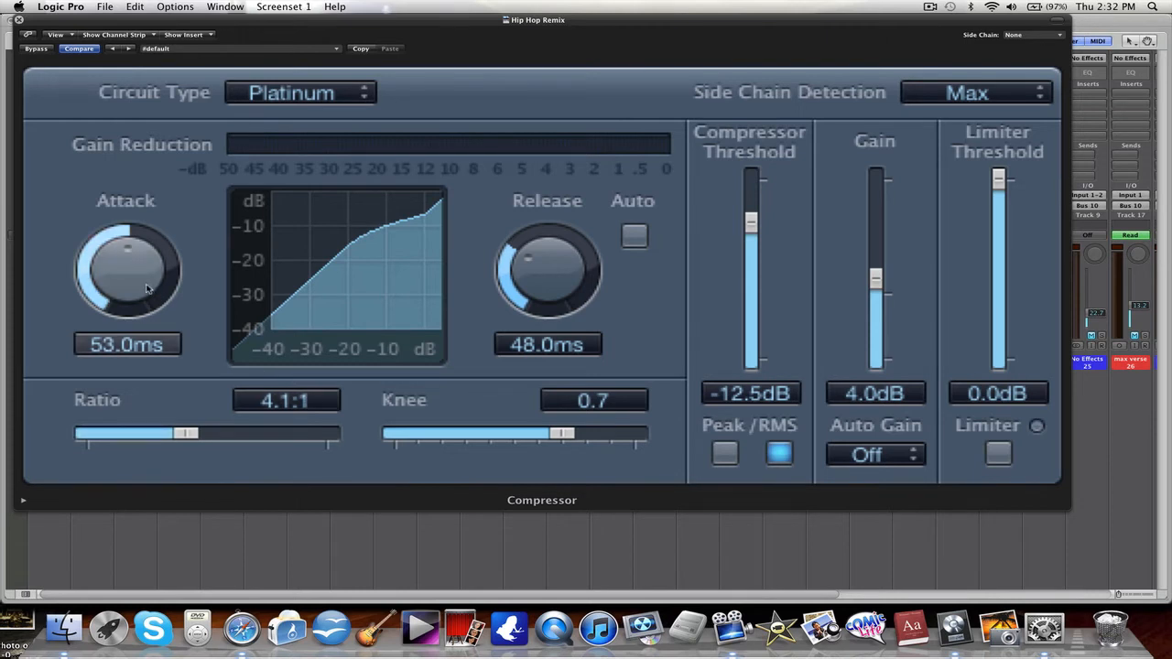
drag(146, 289, 133, 163)
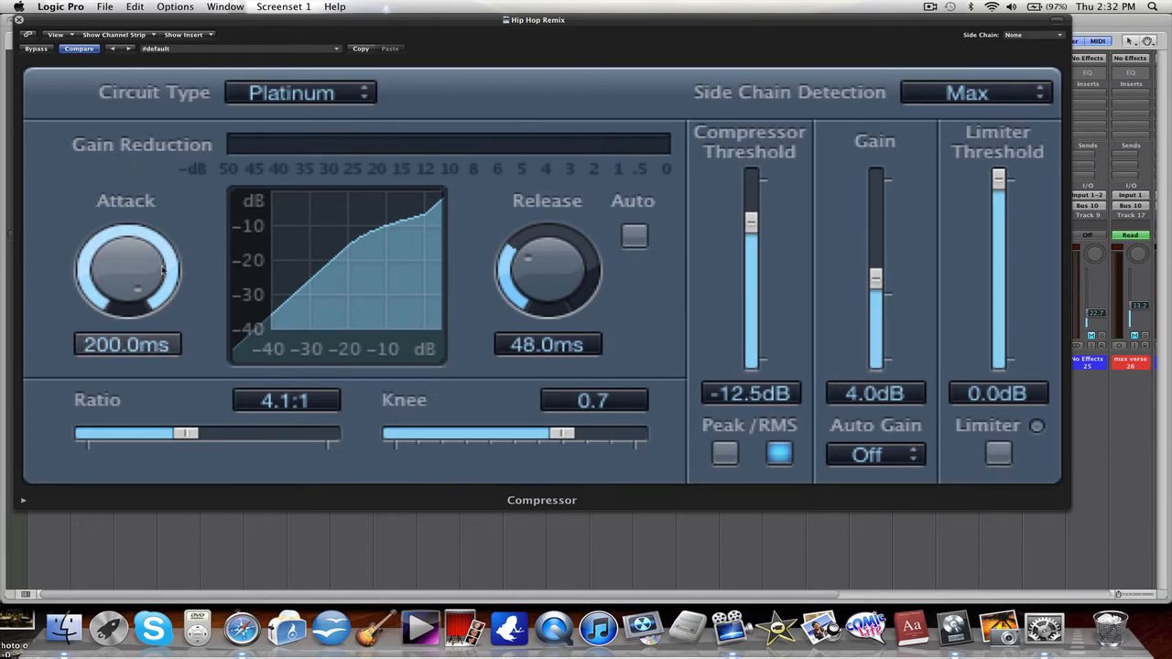
drag(125, 248, 208, 594)
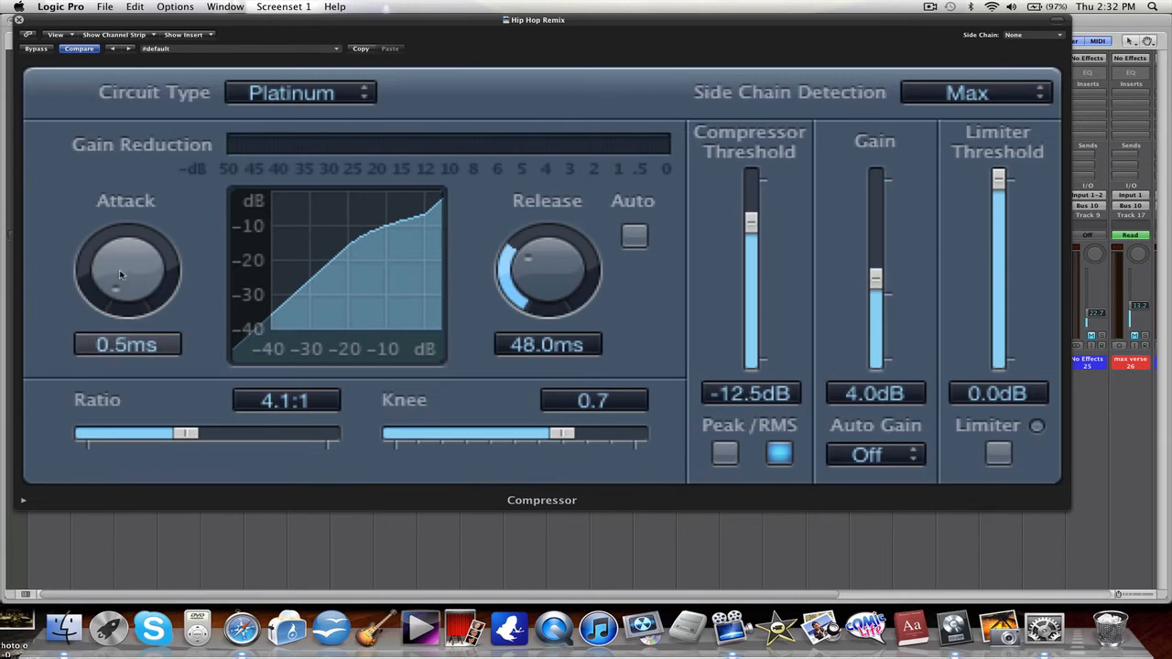
drag(119, 274, 119, 267)
drag(128, 275, 128, 238)
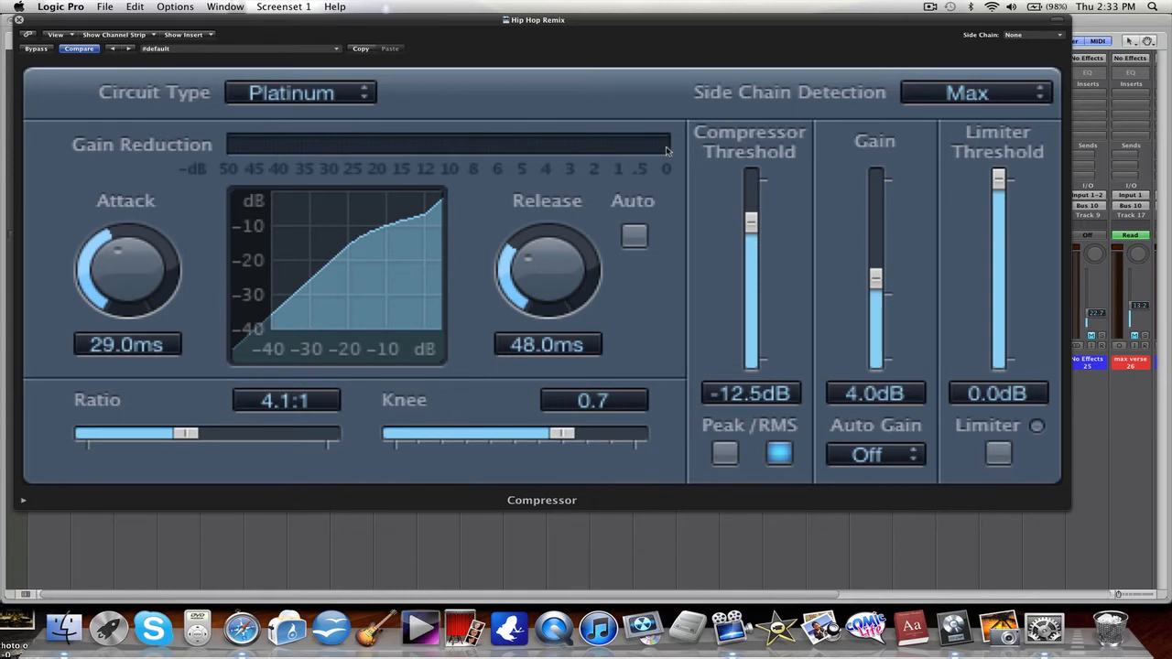
drag(158, 293, 145, 283)
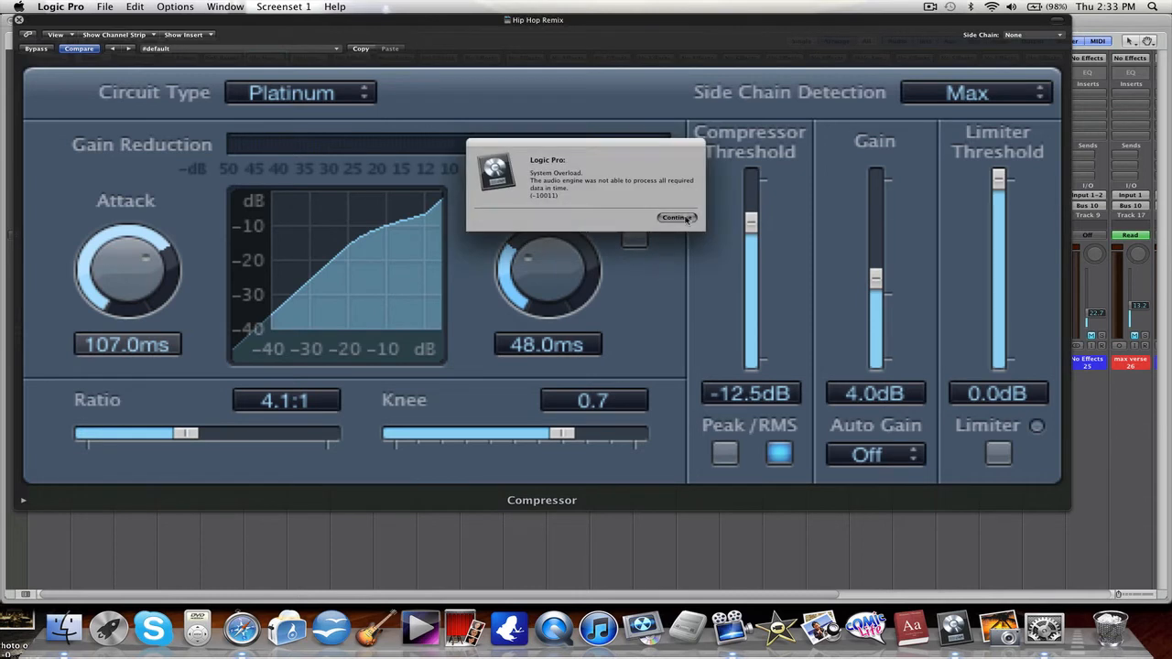
click(679, 218)
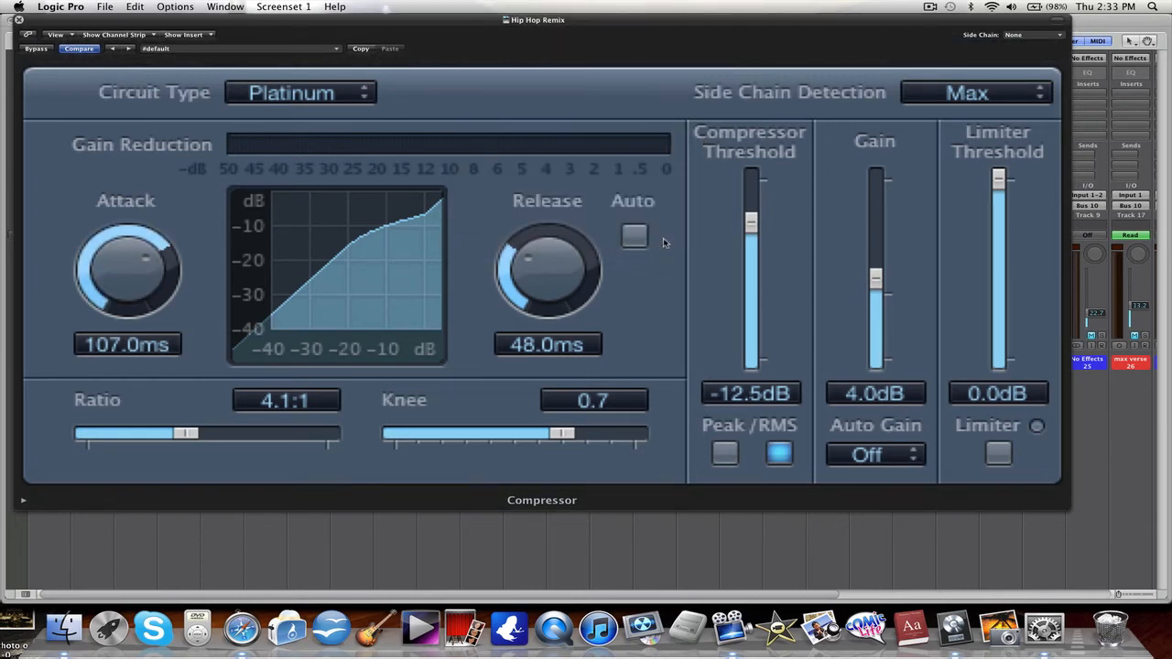
- Set the compressor's release to 160 ms and its threshold to -13.0 dB, and close the plug-in window
mouse_move(551, 267)
mouse_down()
mouse_move(553, 258)
mouse_move(555, 291)
mouse_move(553, 248)
mouse_move(553, 271)
mouse_up()
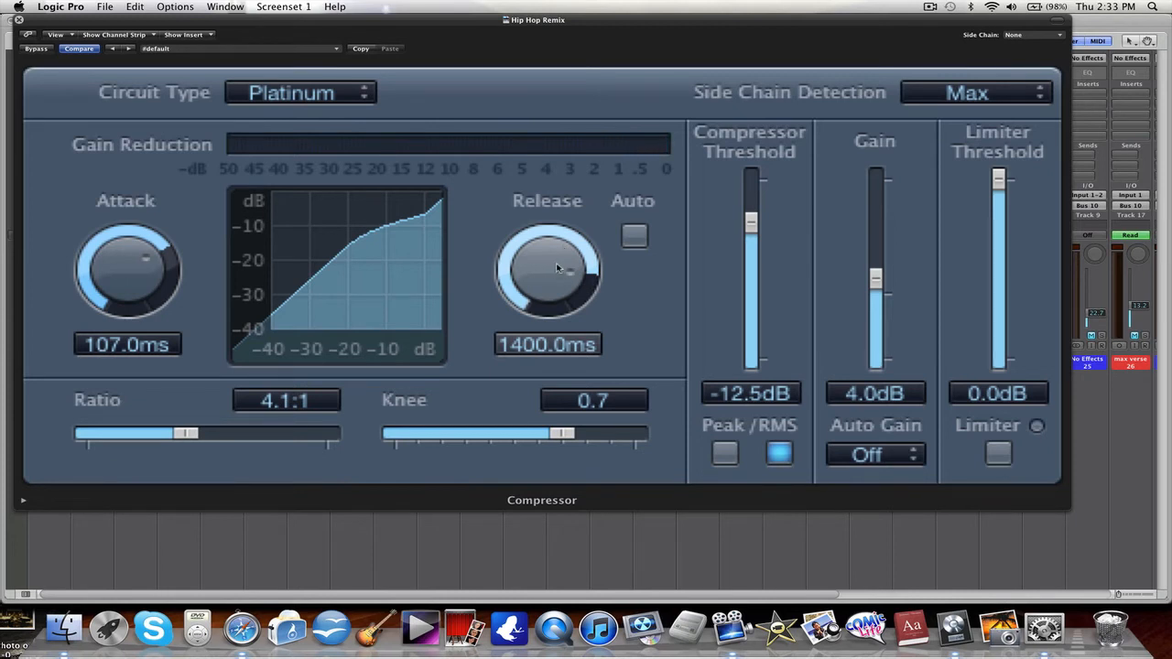
drag(557, 268, 551, 305)
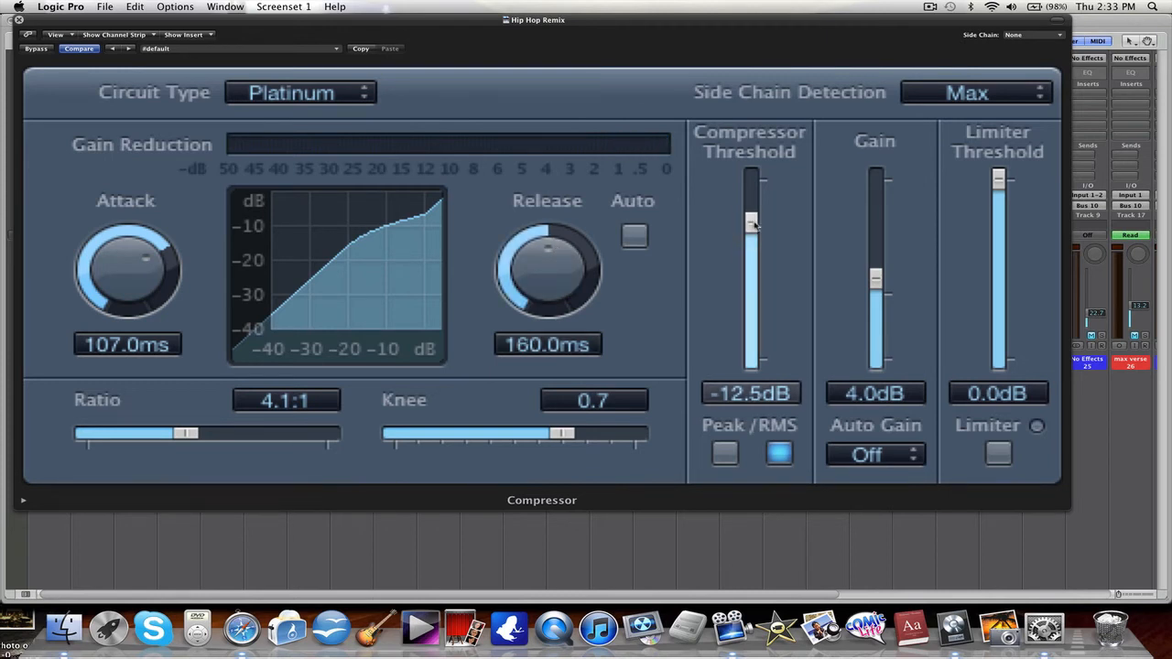
drag(750, 225, 765, 163)
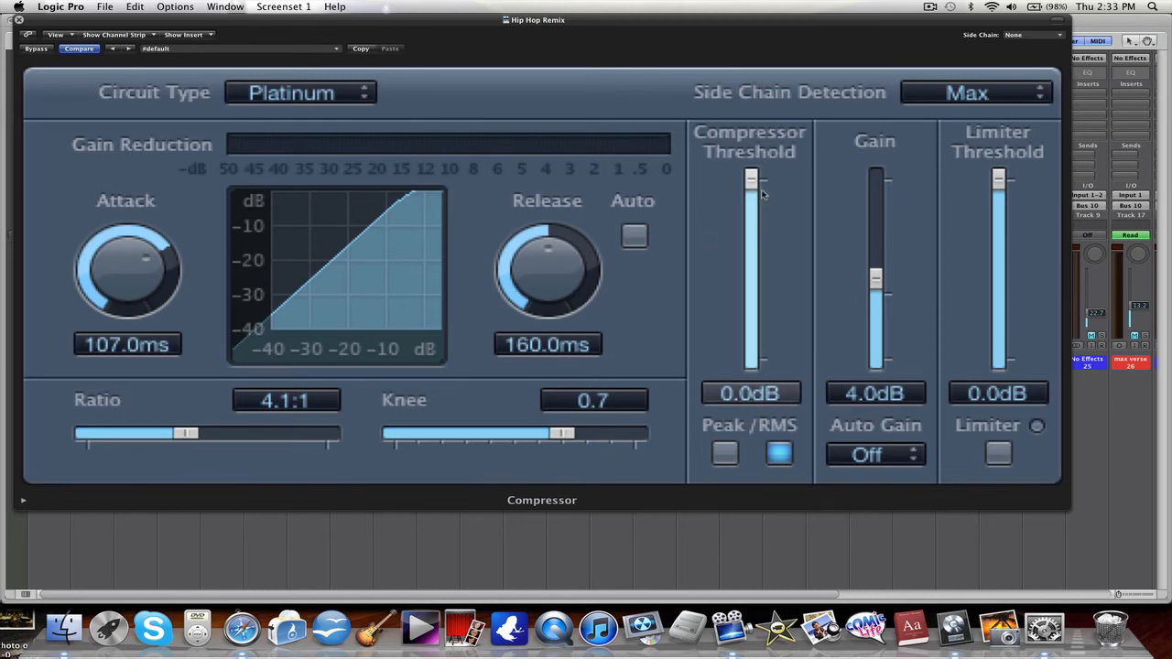
drag(756, 187, 753, 229)
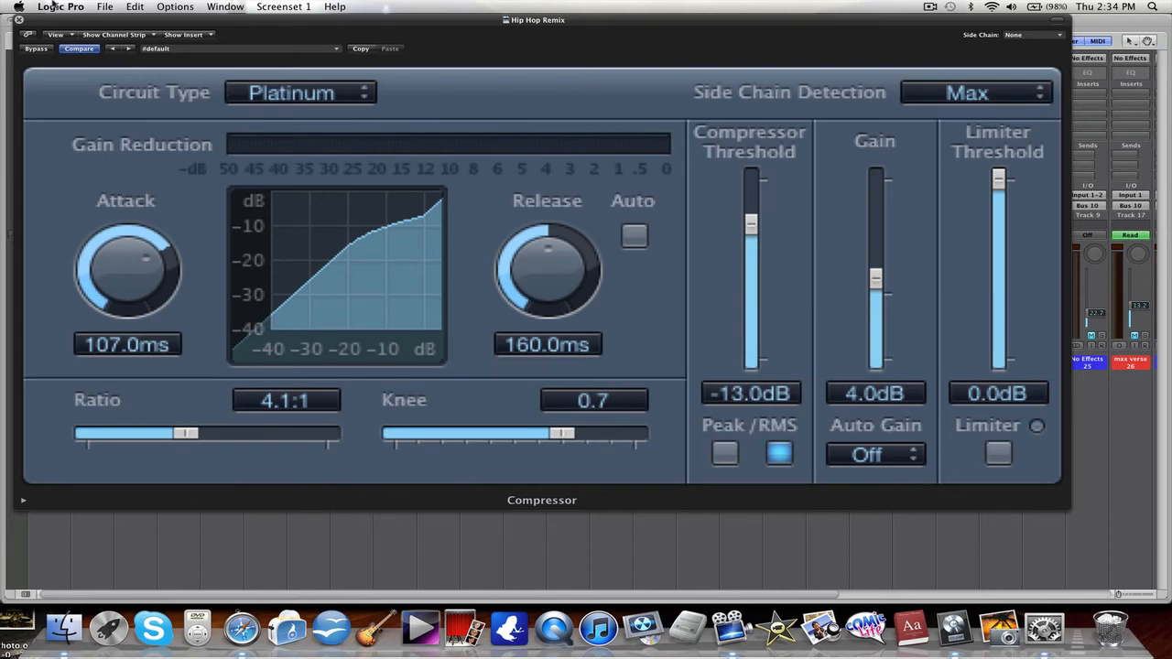
click(19, 20)
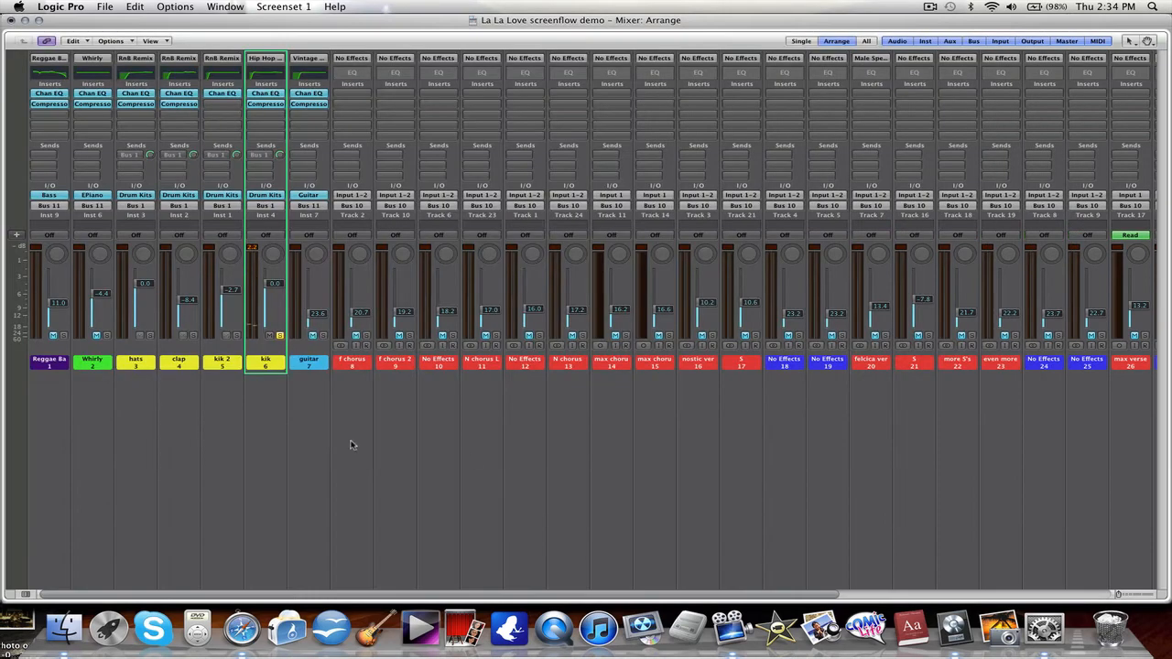
- Open the clap channel's Channel EQ and enlarge its window
click(201, 367)
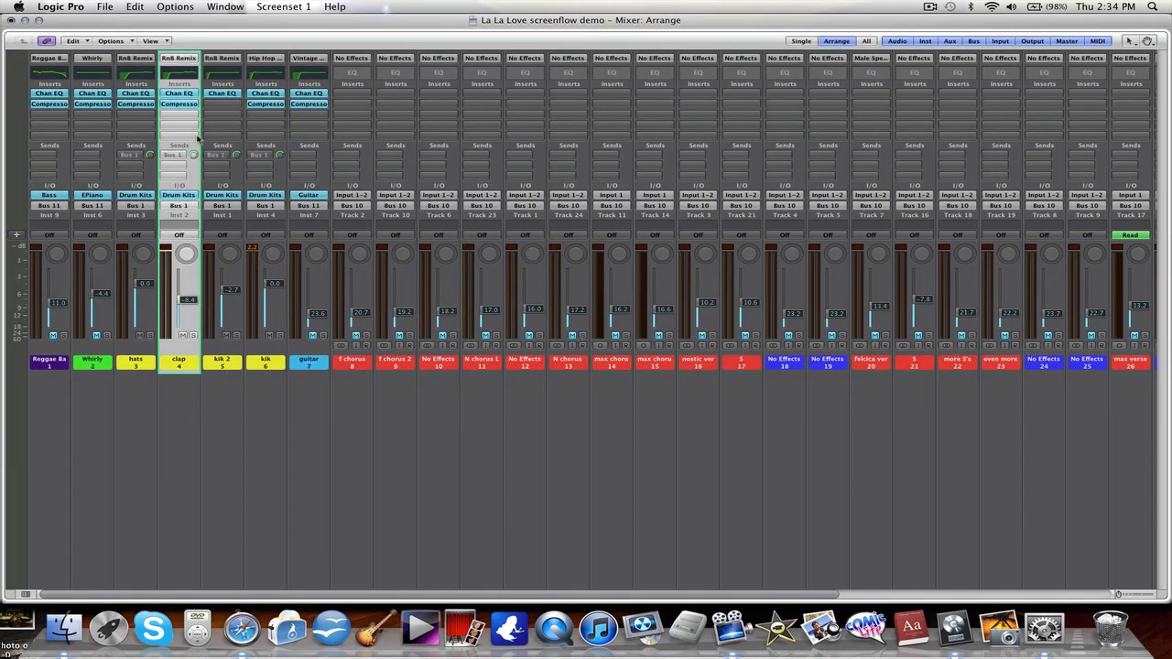
click(186, 96)
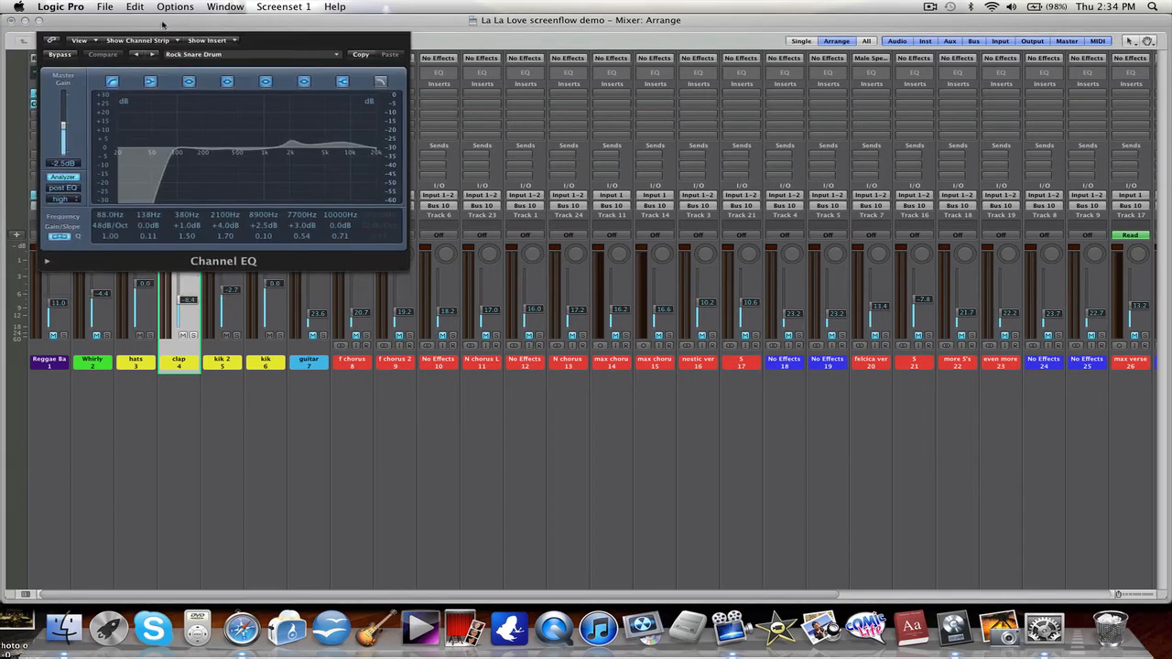
drag(403, 264, 841, 484)
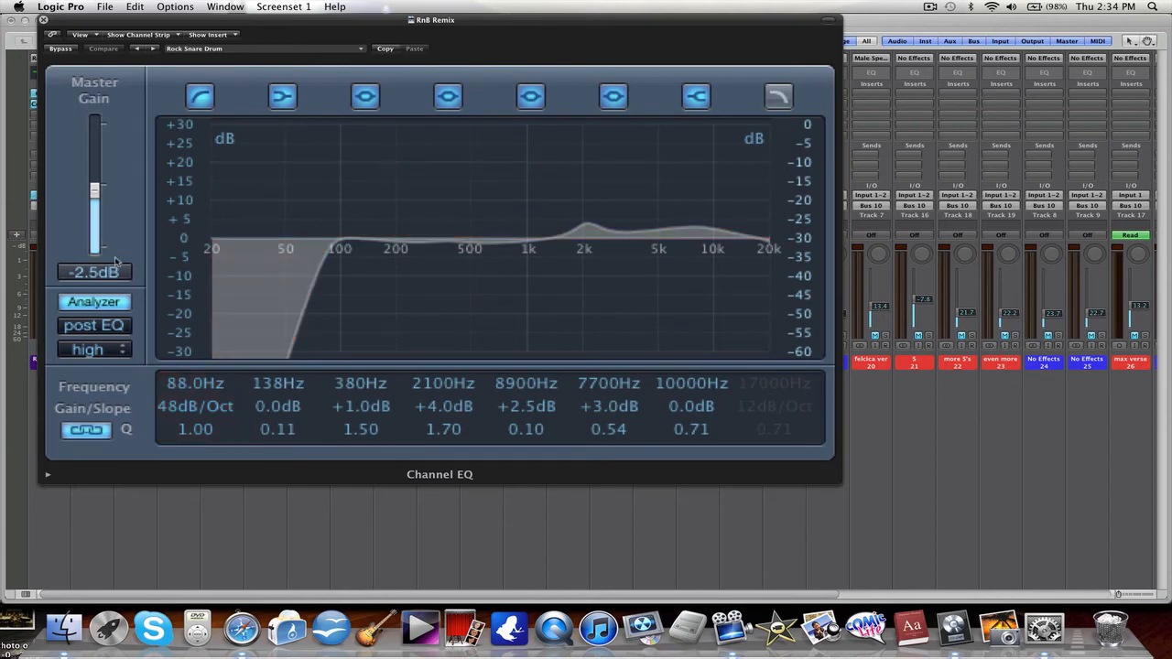
- Turn off the clap EQ's low-cut filter and audition the soloed clap with the analyzer running
click(202, 97)
drag(171, 22, 320, 18)
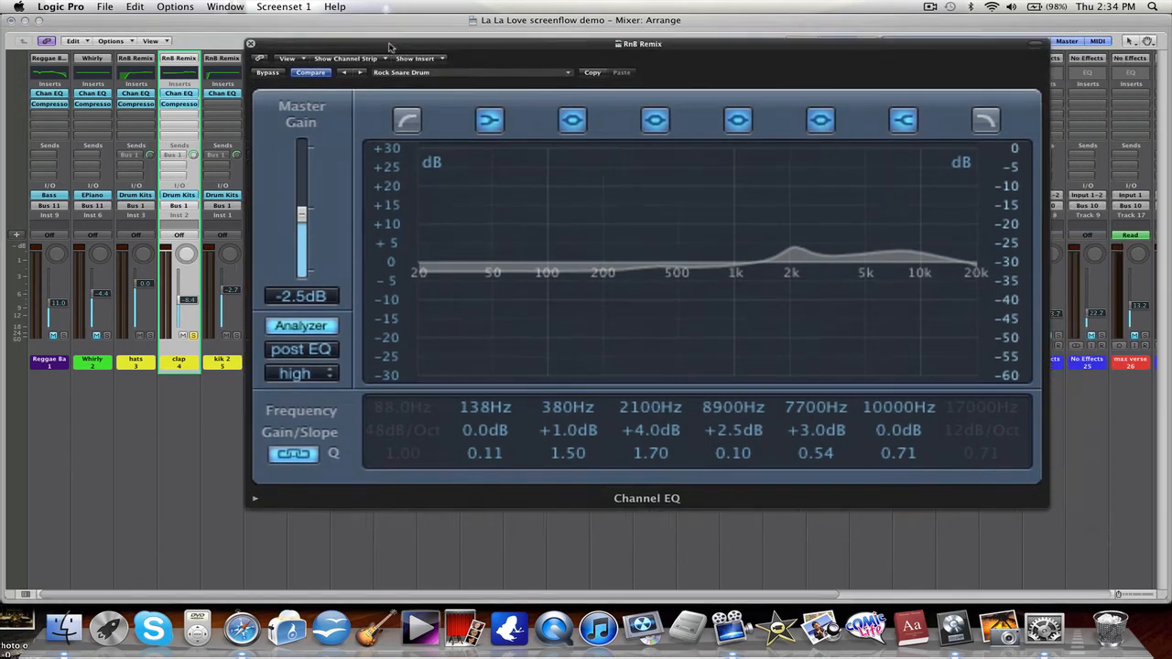
key(space)
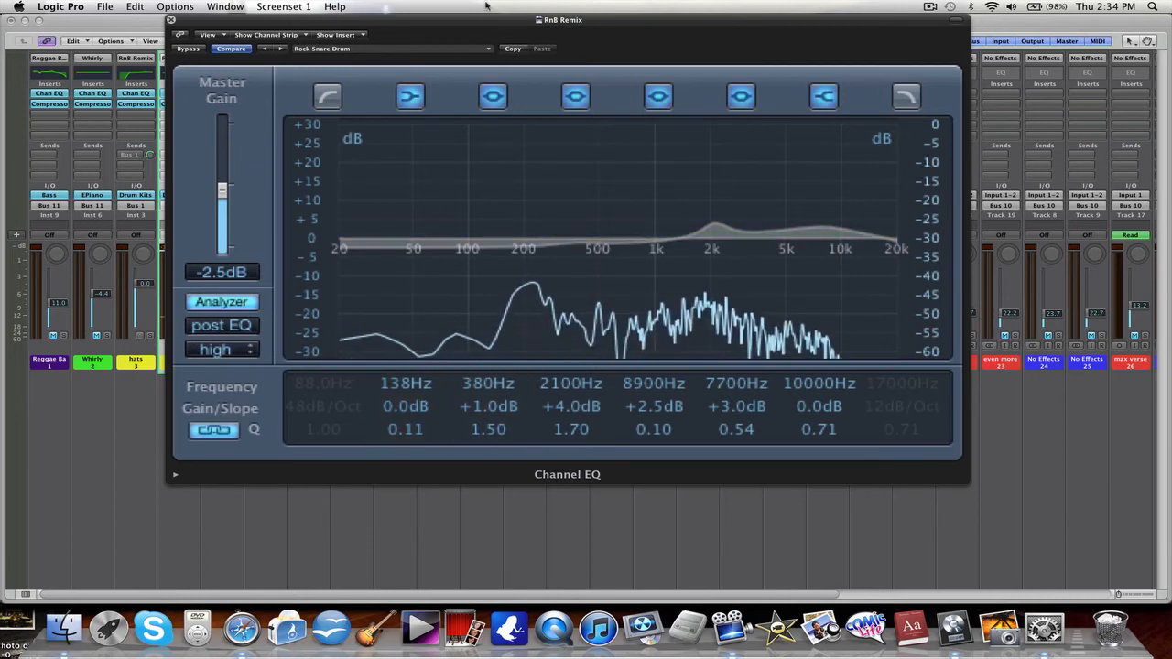
drag(491, 18, 465, 17)
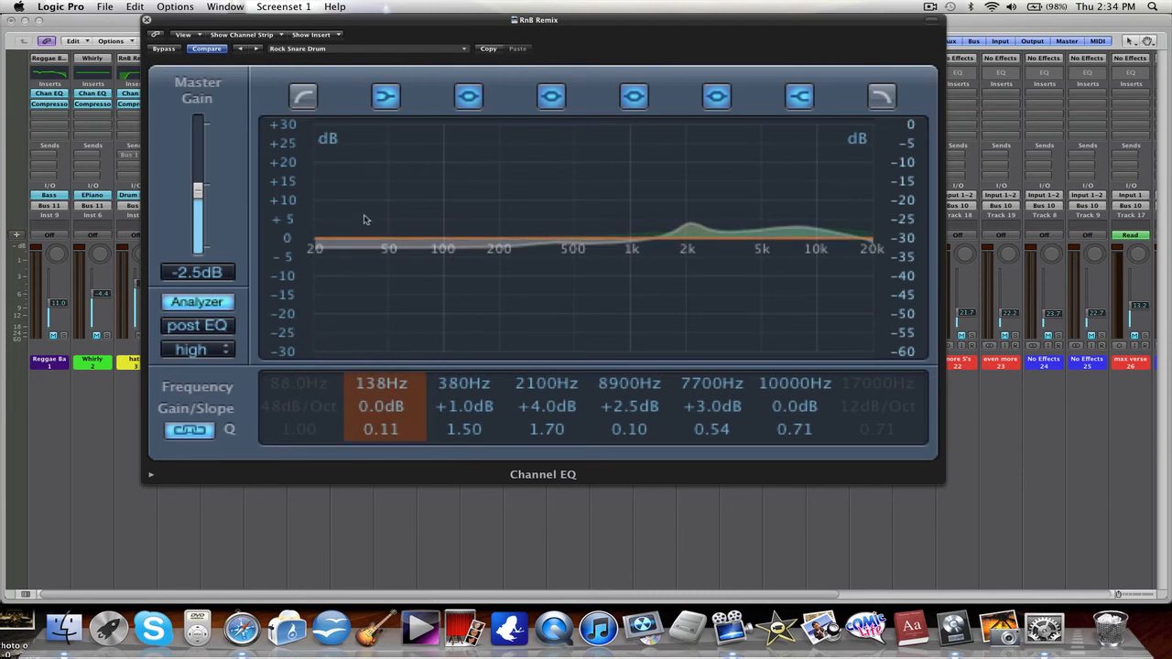
- Enable the clap's low-cut filter at 116 Hz and set the 7700 Hz band's gain to +2.5 dB
click(305, 95)
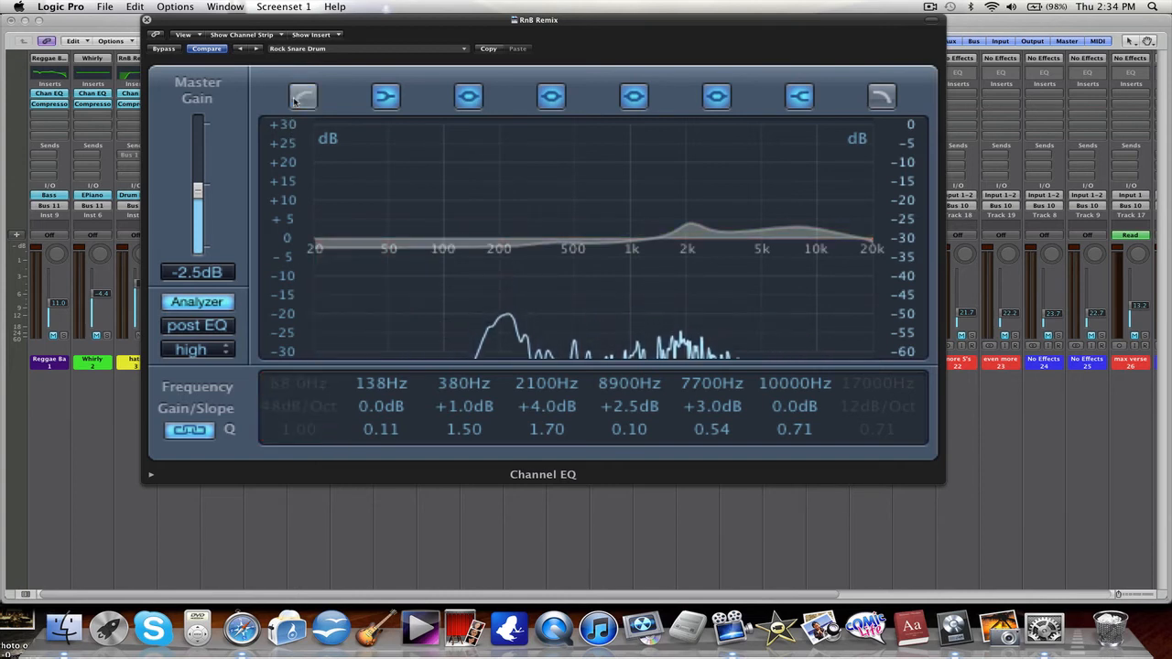
mouse_move(299, 388)
mouse_down()
mouse_move(297, 366)
mouse_move(298, 383)
mouse_up()
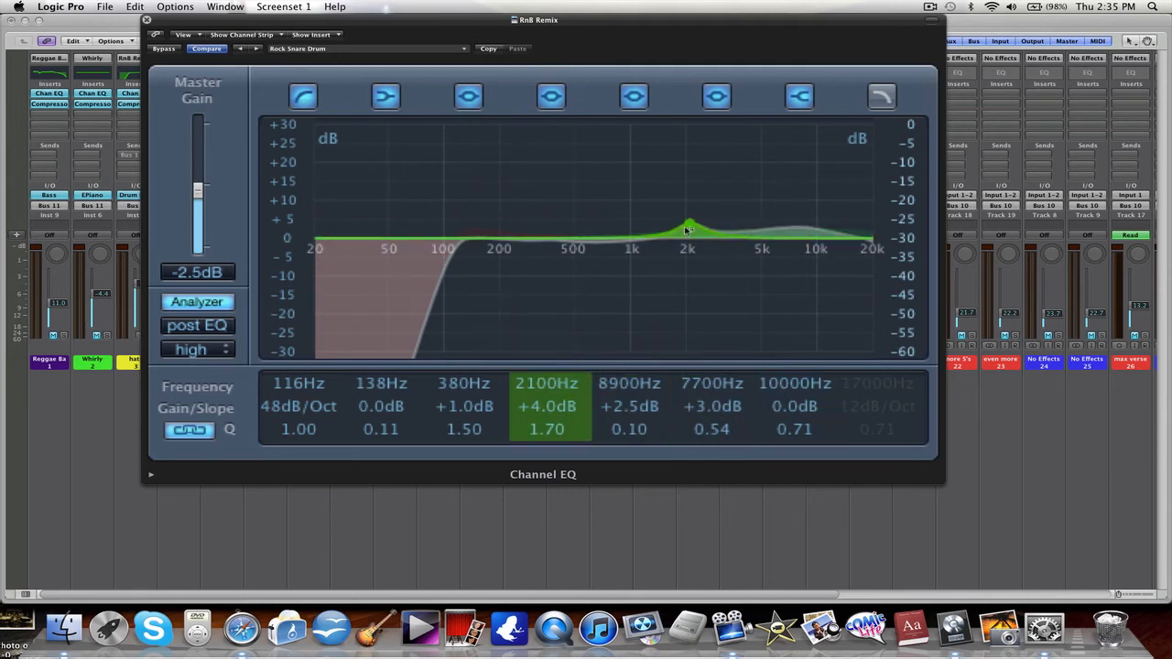
drag(746, 404, 746, 409)
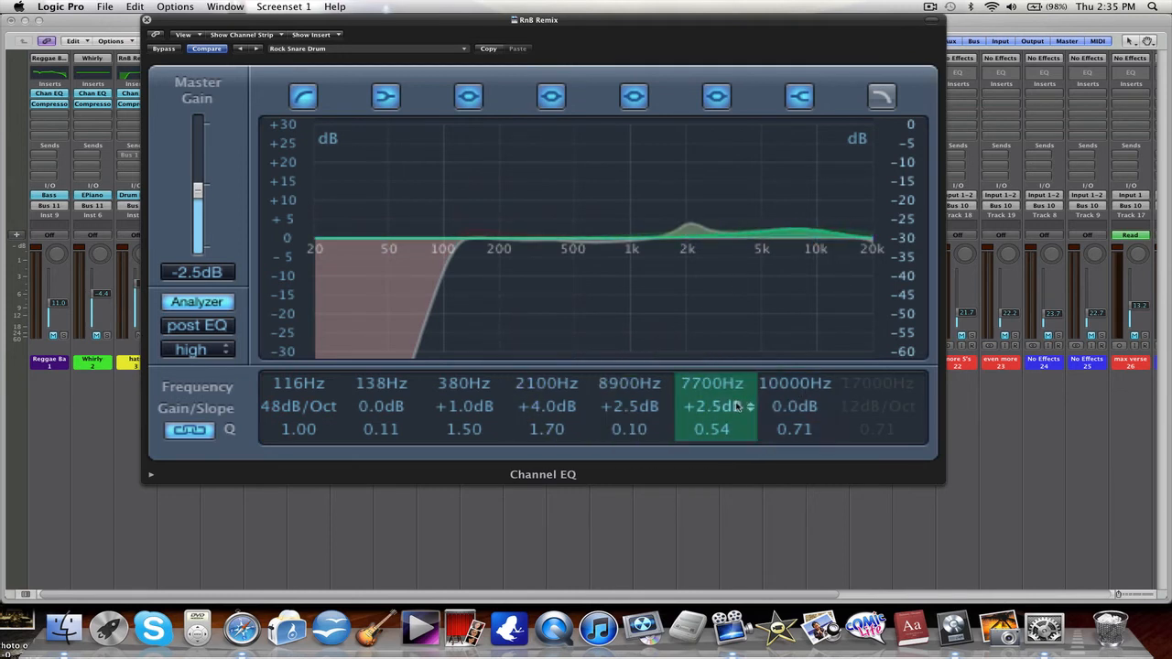
- Set the clap EQ's 8900 Hz band gain to +2.0 dB and compare the sound with the EQ bypassed
drag(636, 406, 638, 411)
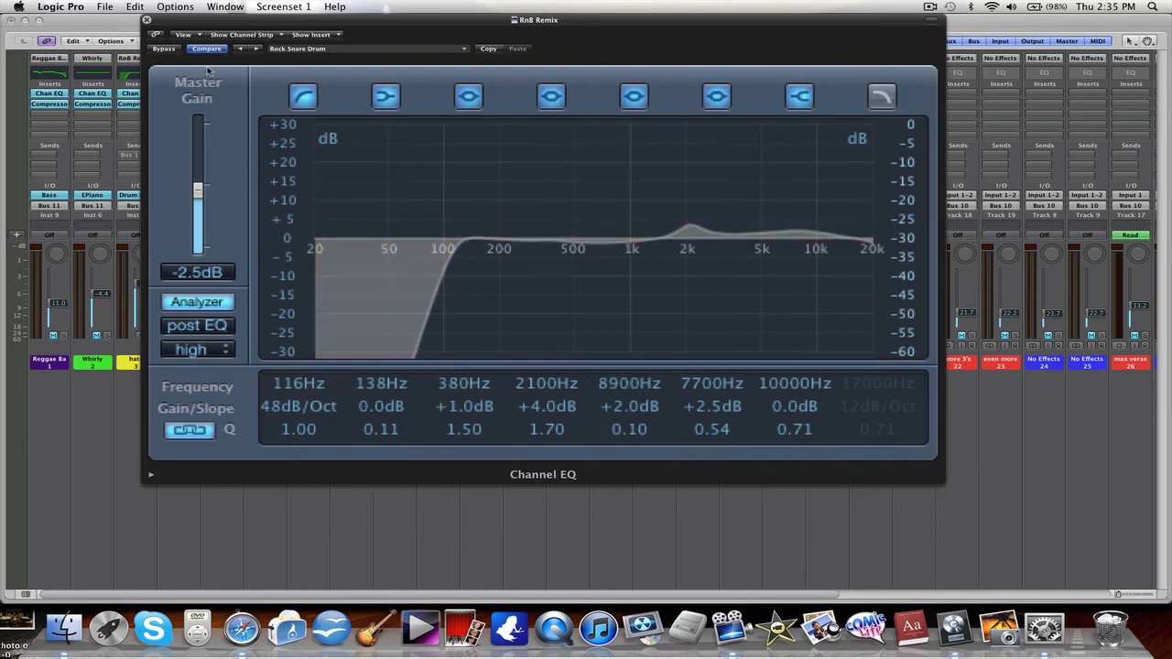
click(164, 50)
click(165, 51)
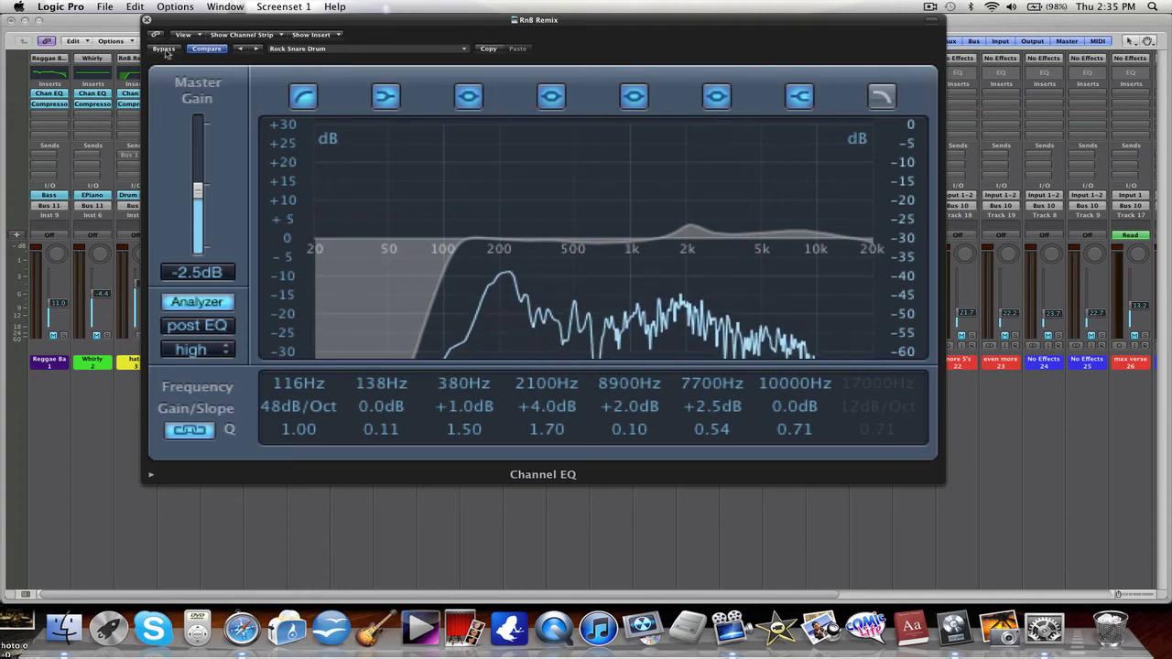
click(148, 19)
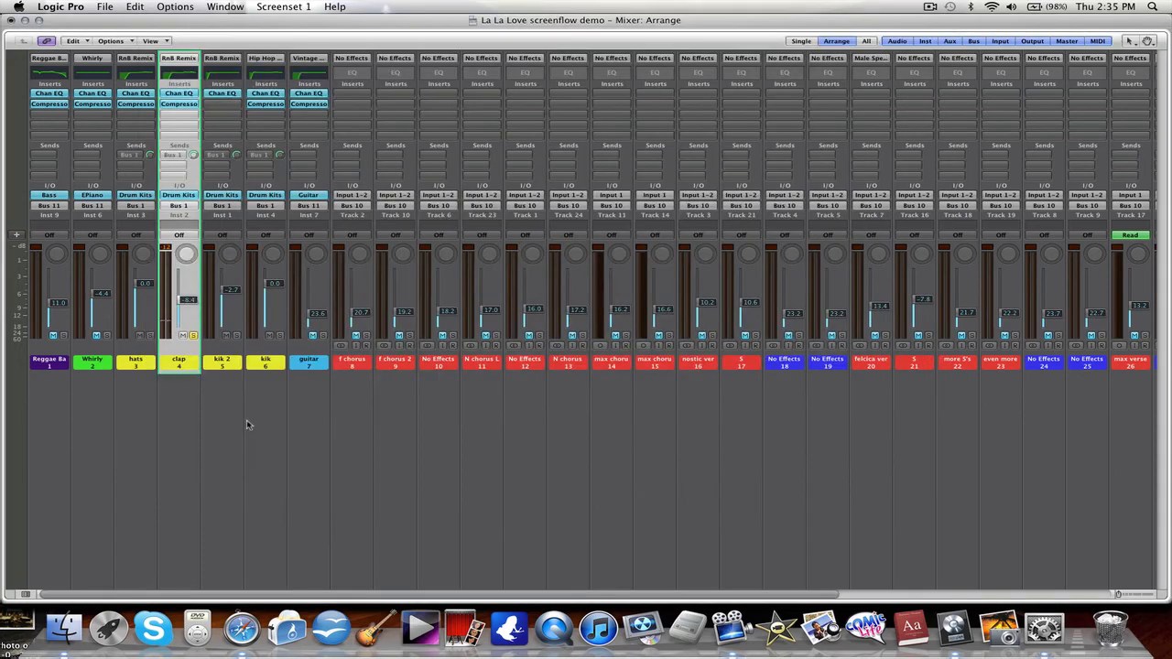
- Open the clap channel's Compressor in an enlarged window and set its attack to 89 ms
click(187, 106)
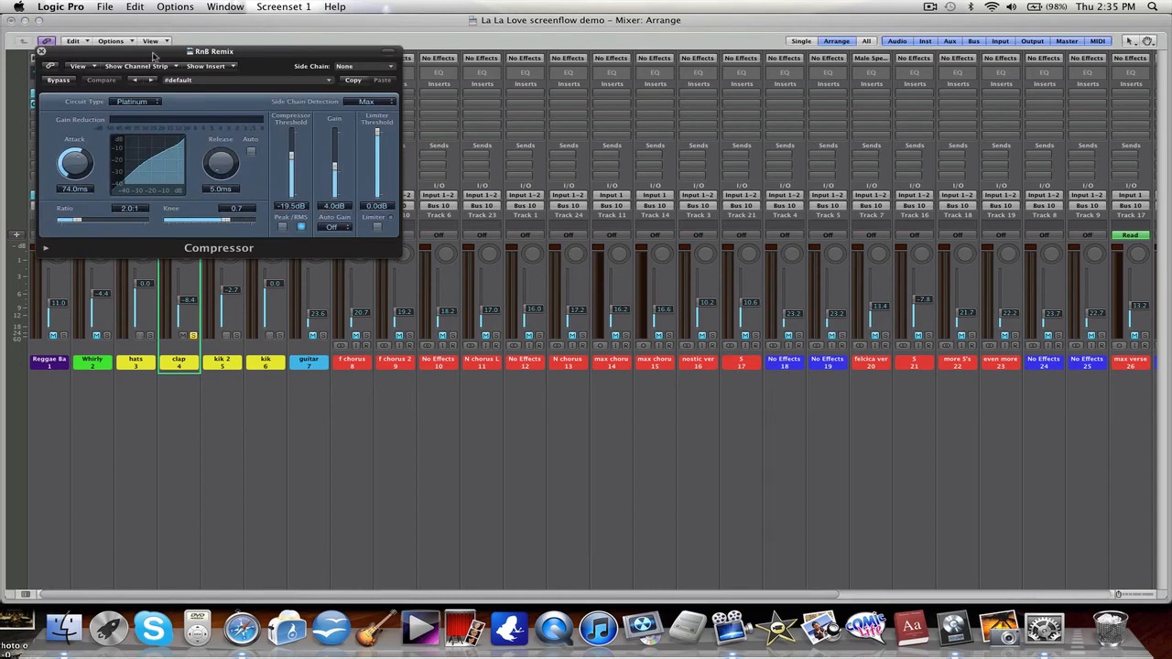
drag(154, 56, 150, 26)
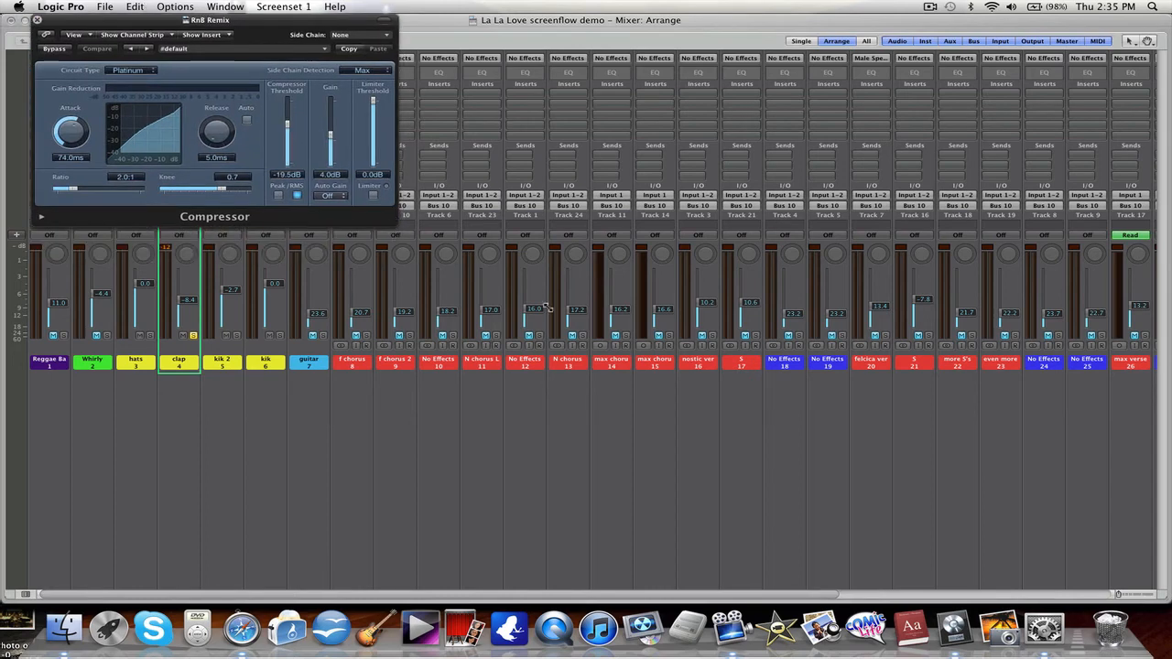
drag(391, 226, 946, 502)
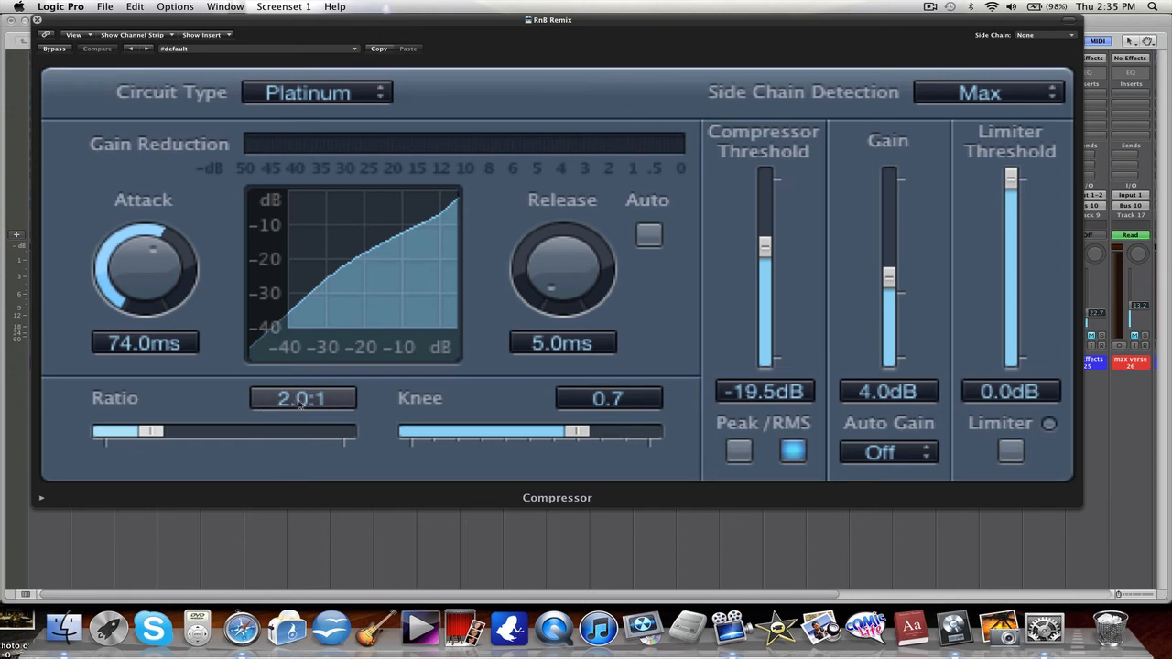
drag(156, 283, 156, 273)
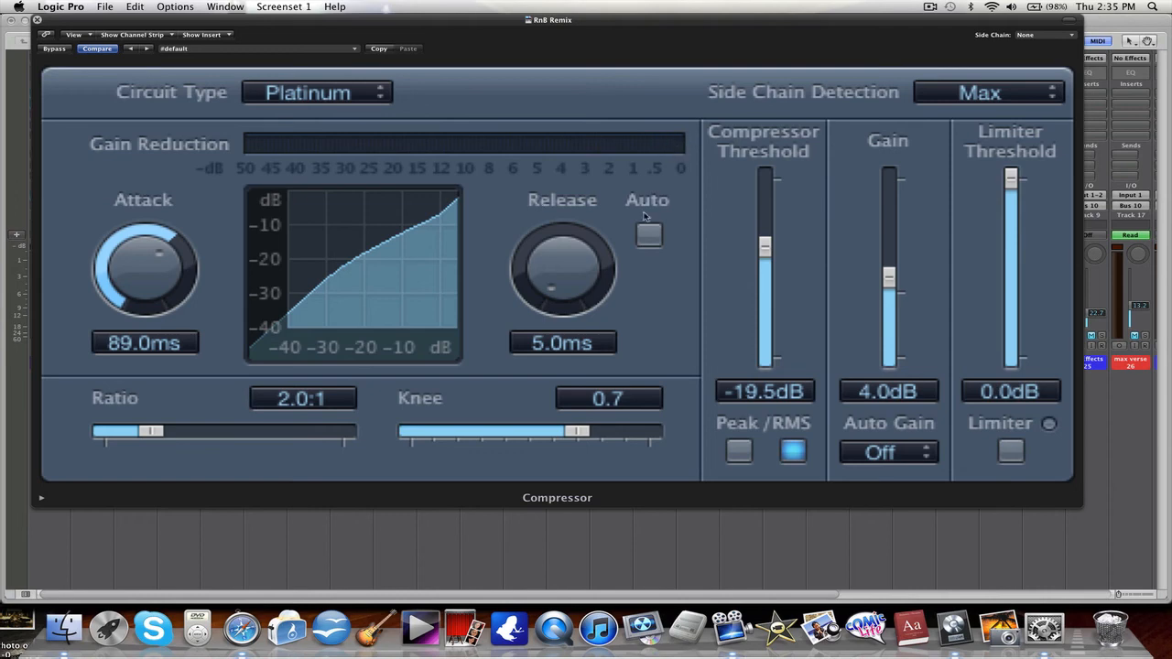
click(37, 19)
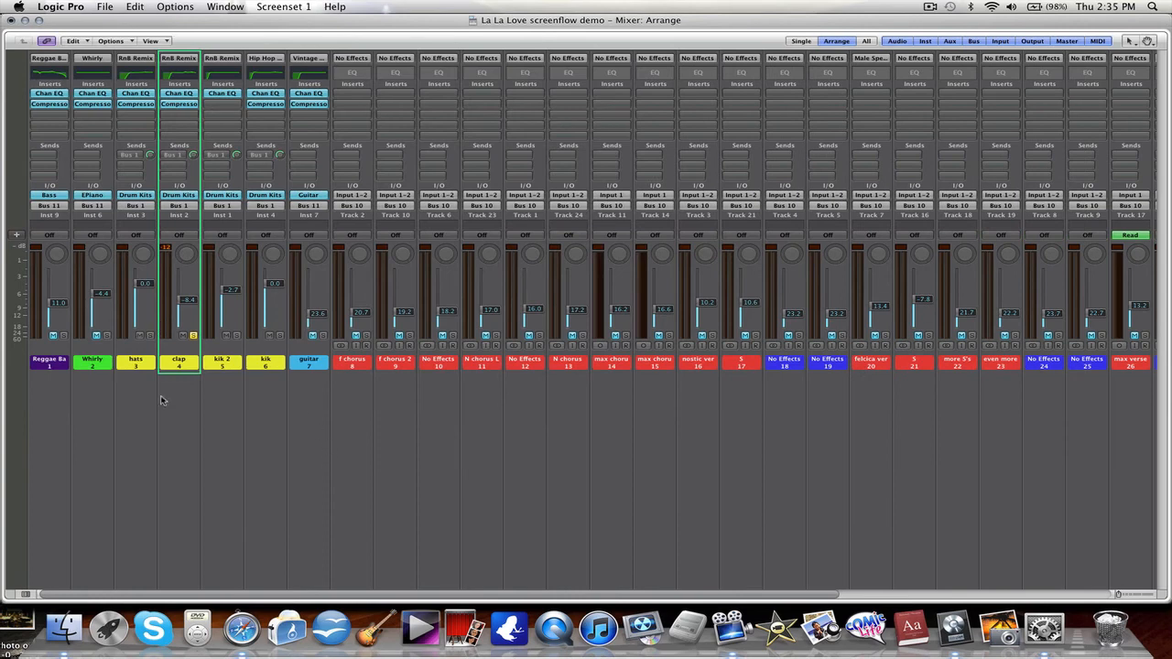
- Turn off the clap's solo and review the Channel EQ settings on the hats channel
click(153, 367)
click(193, 335)
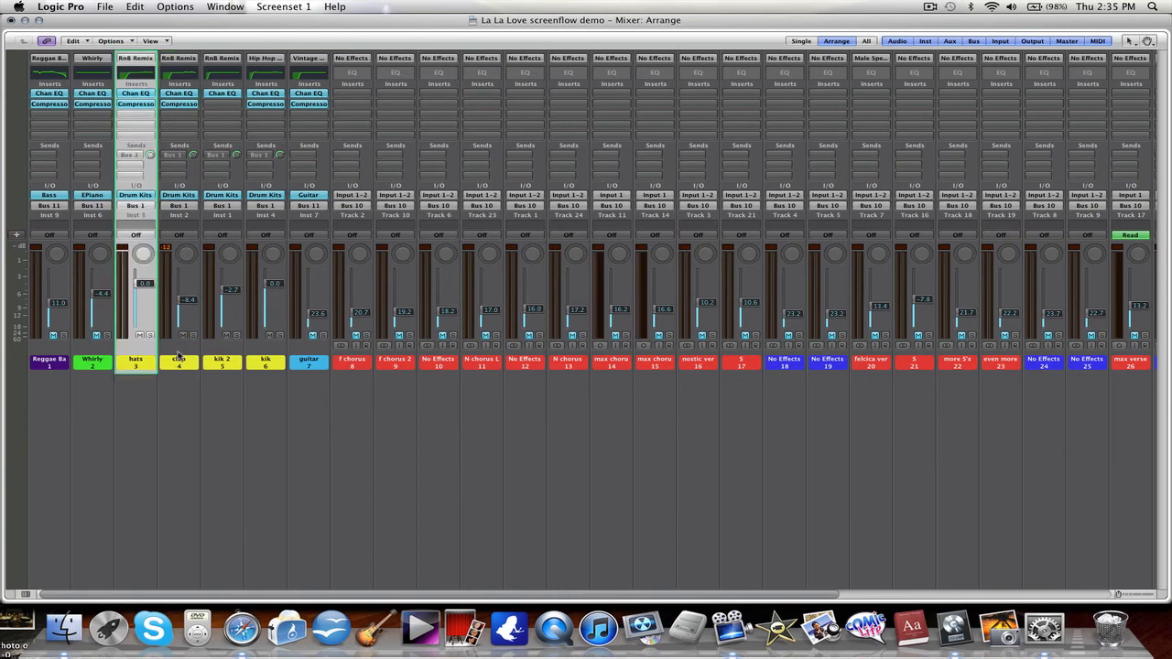
click(137, 94)
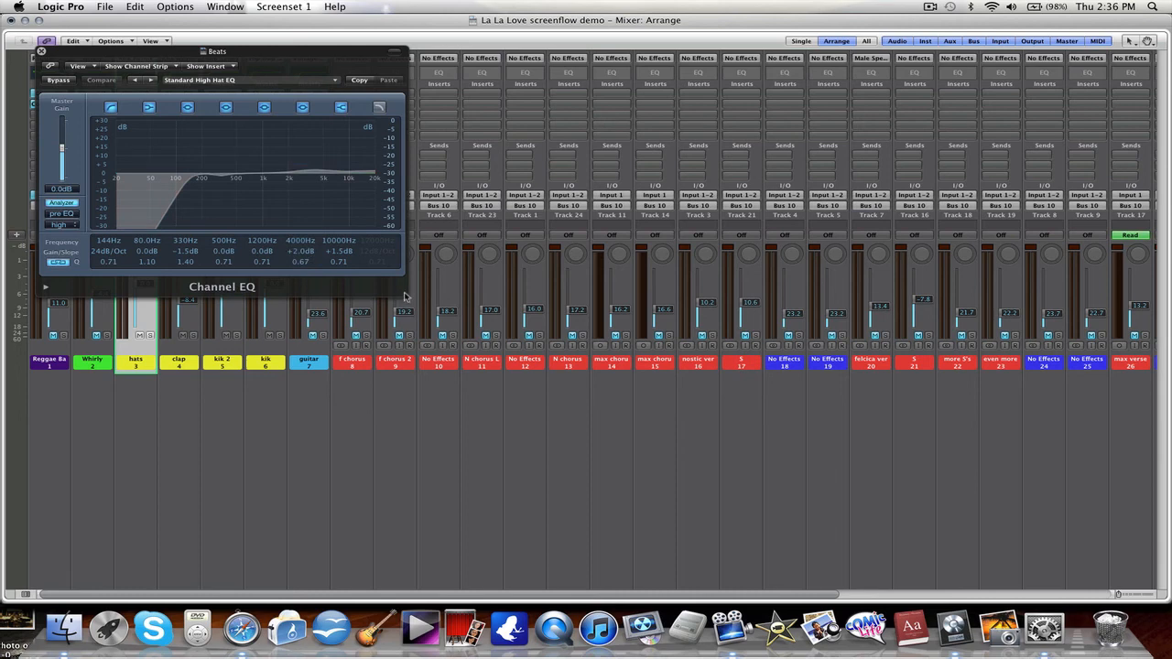
drag(405, 296, 787, 546)
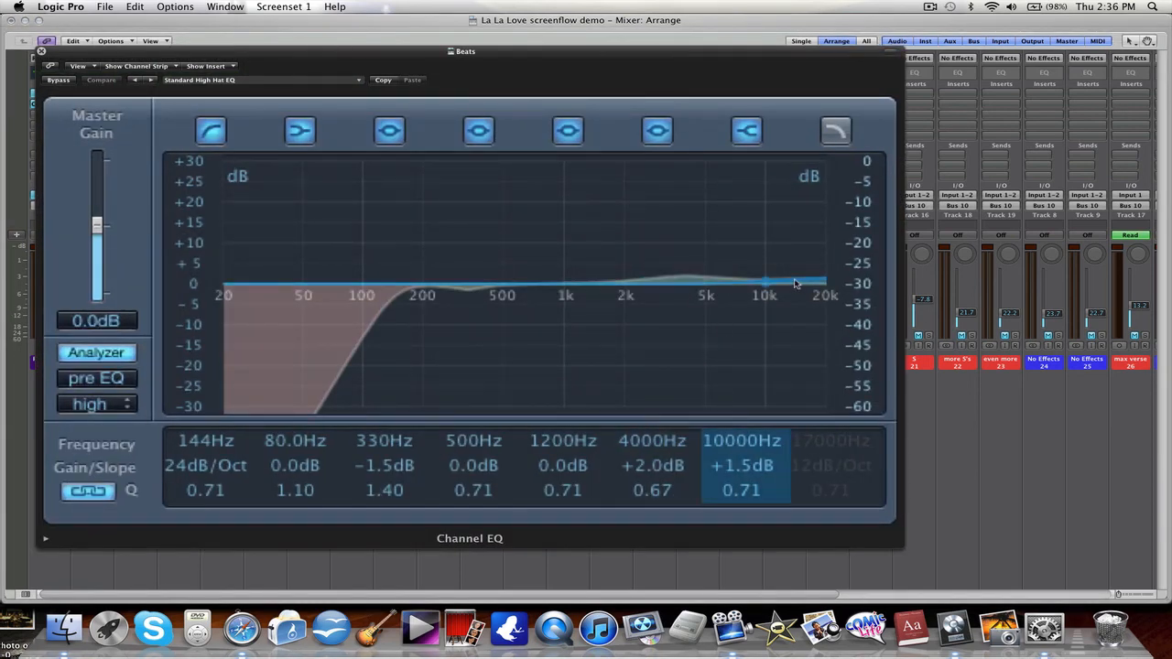
click(40, 52)
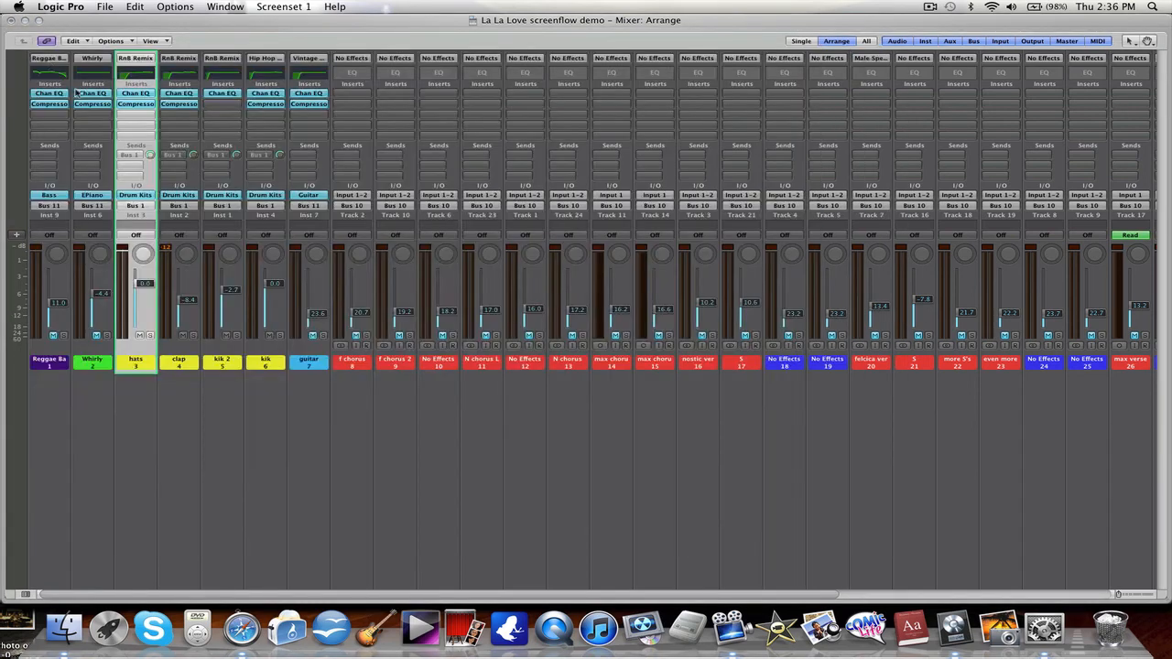
- Open the hats channel's Compressor in an enlarged window and set its attack to 2.0 ms
click(144, 106)
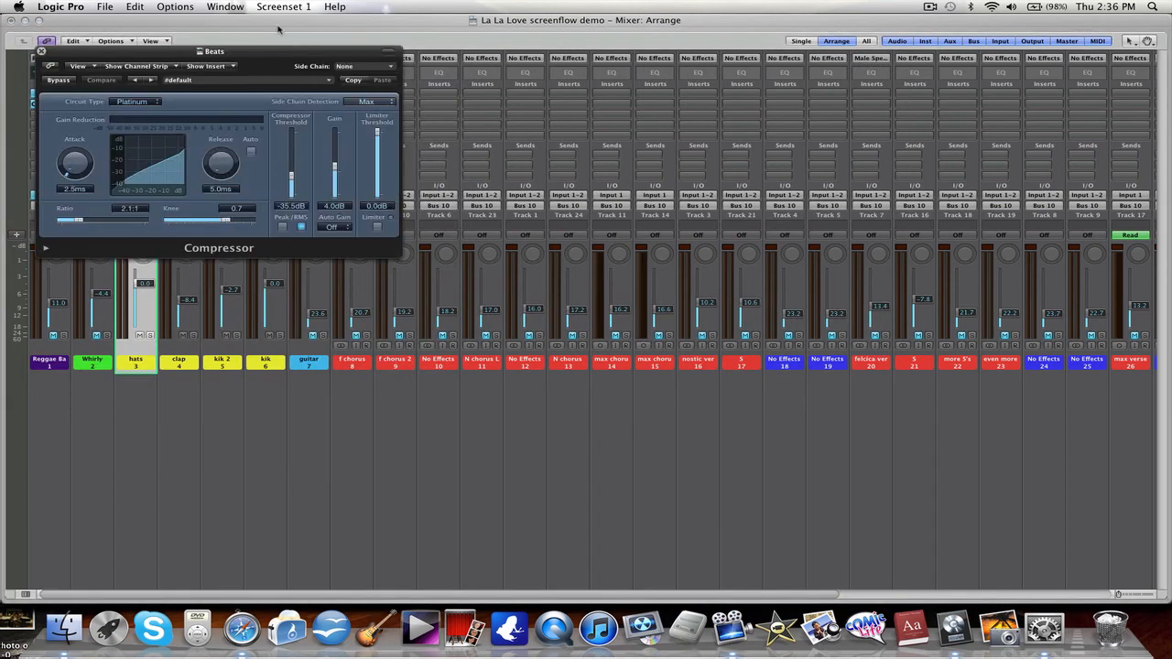
drag(283, 51, 275, 20)
drag(390, 223, 1128, 529)
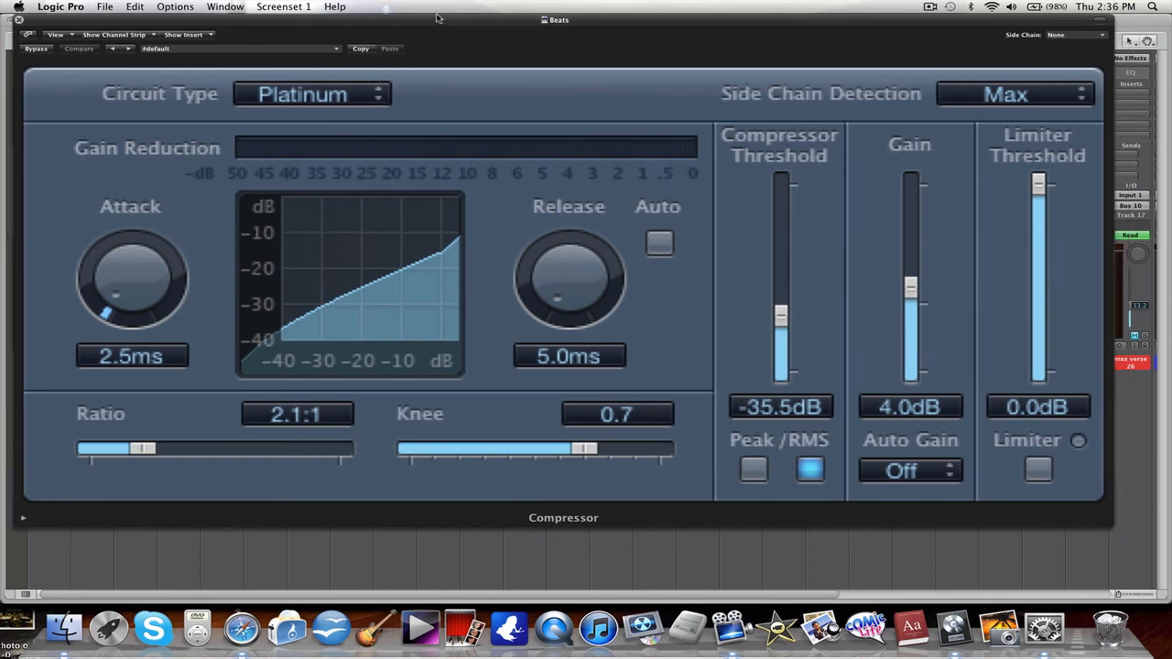
drag(453, 20, 435, 22)
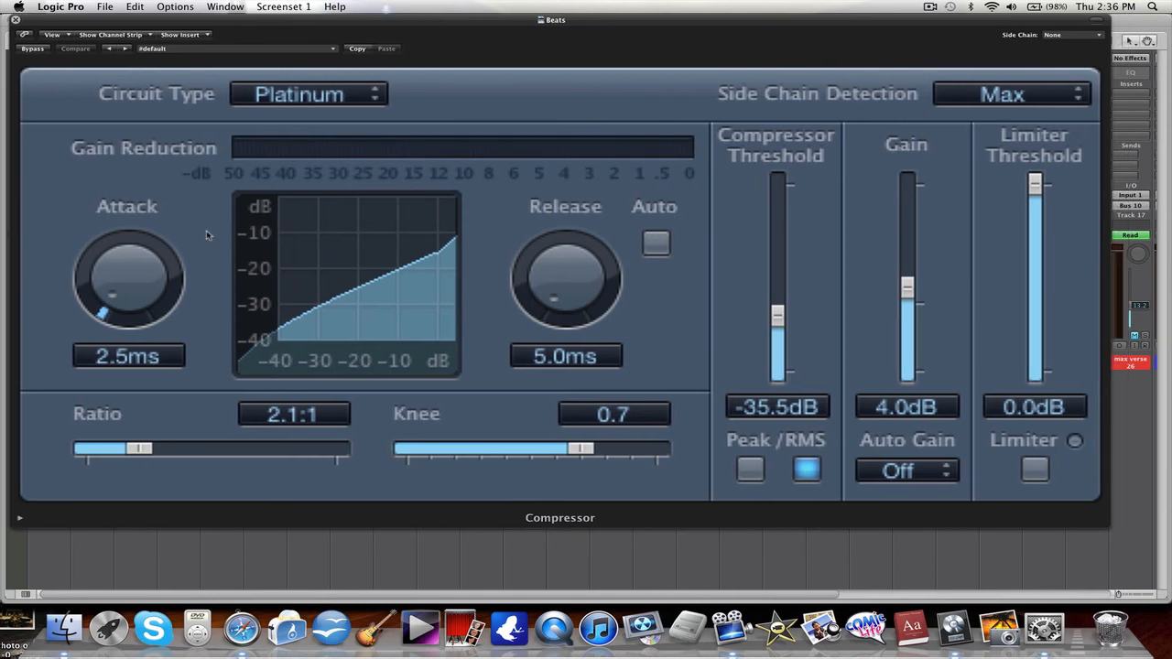
drag(150, 269, 150, 272)
- Solo the hats to audition their compression, and close the Compressor and Mixer windows to return to the Arrange window
drag(491, 26, 664, 26)
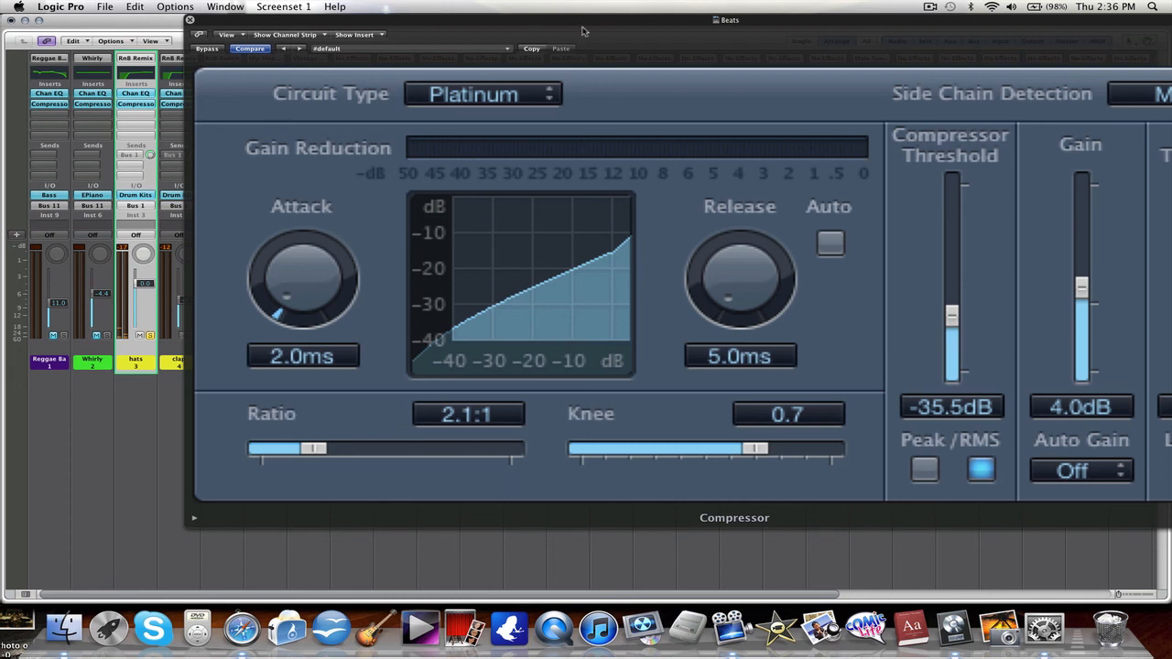
drag(583, 16, 416, 15)
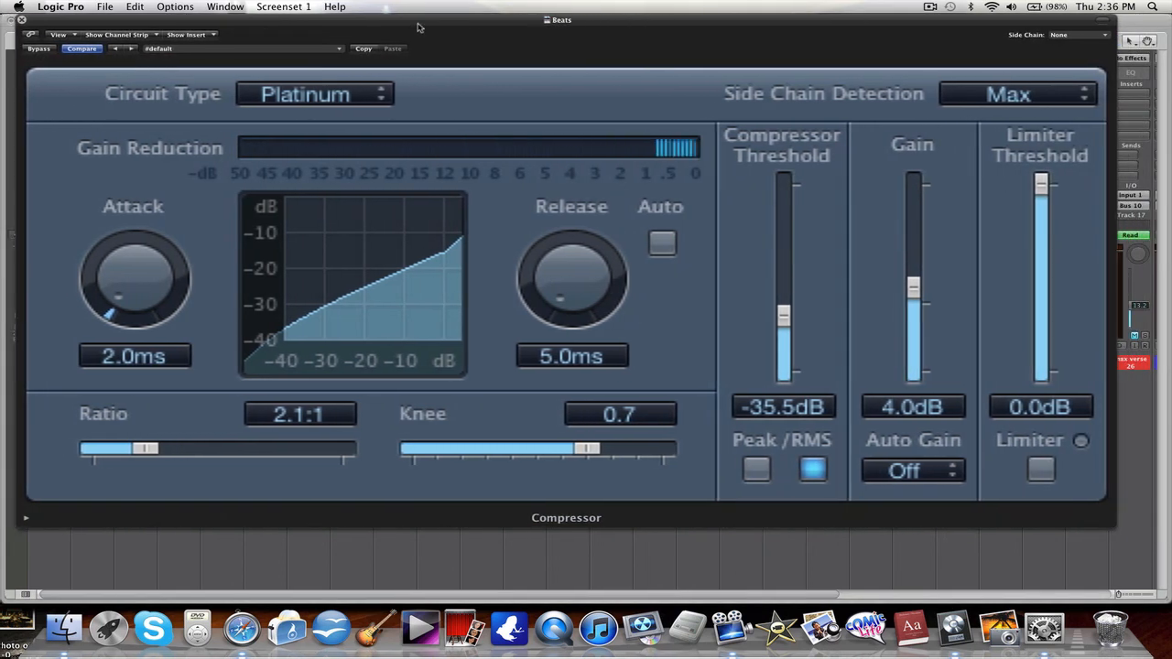
click(22, 19)
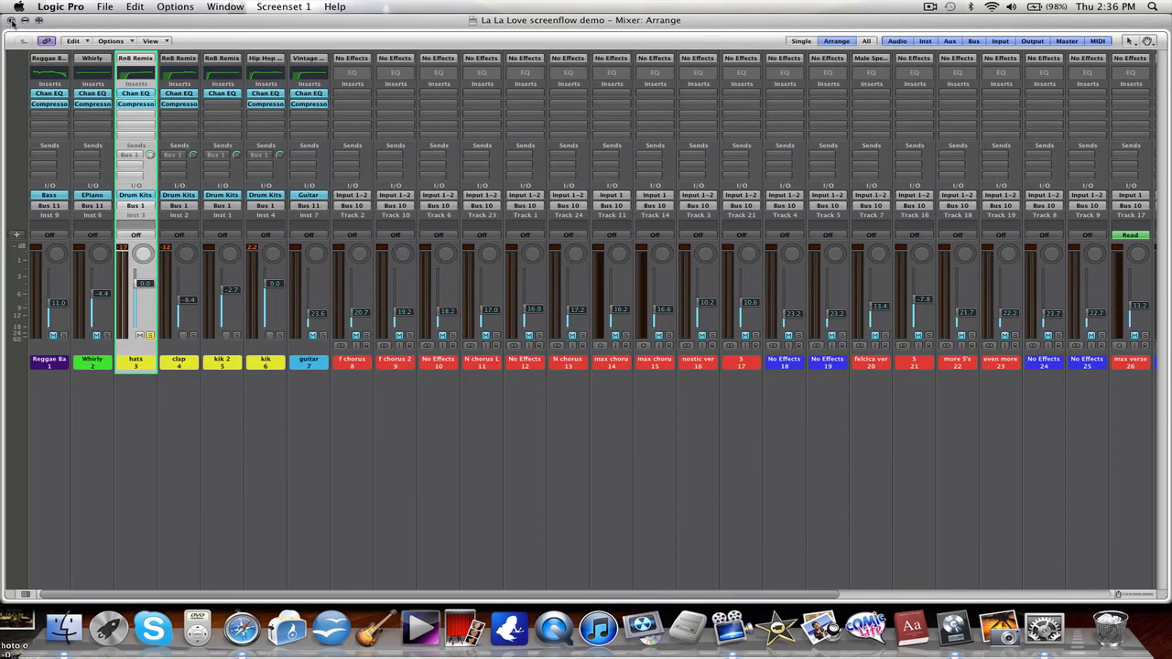
click(10, 20)
click(343, 326)
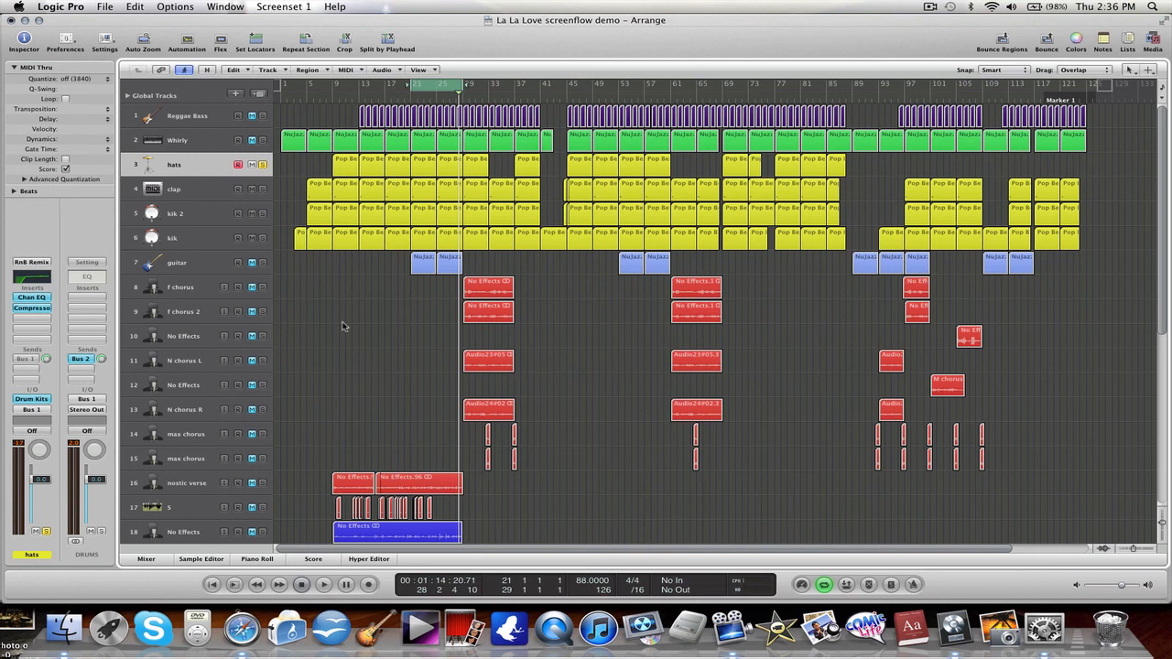